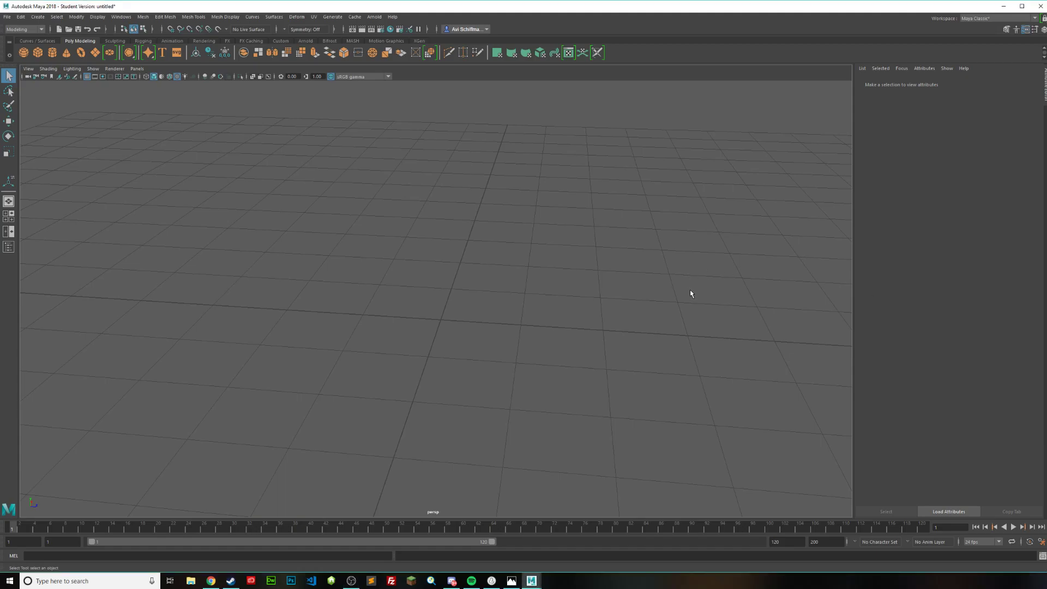
# Create a polygon cylinder with default settings at the scene origin and frame it in the perspective view
pyautogui.scroll(-3, 562, 281)
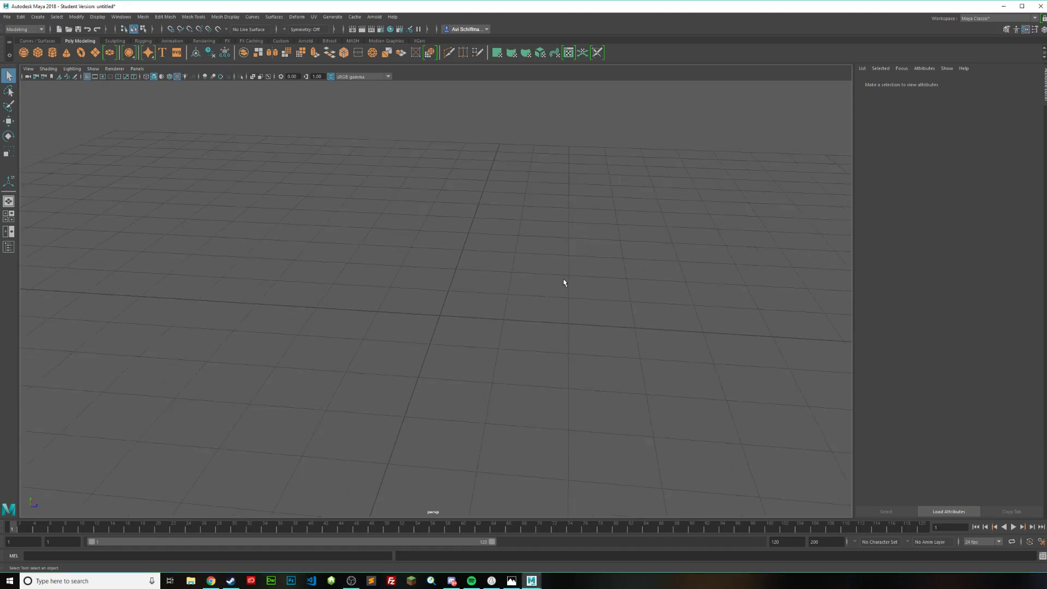
pyautogui.click(48, 56)
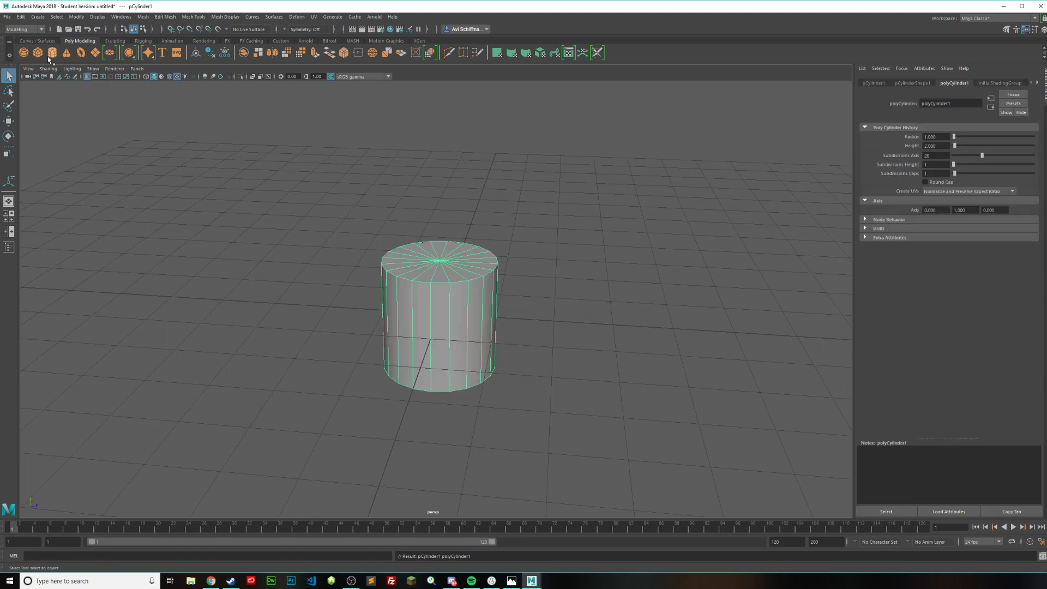
pyautogui.press('f')
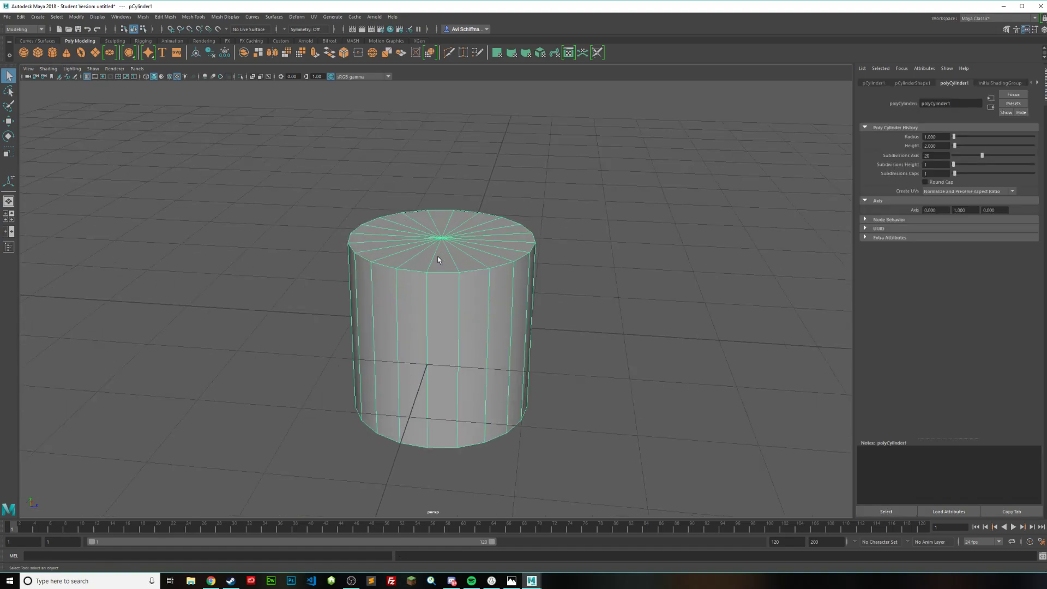
# Assign a new Blinn material to the cylinder and map a Checker texture to its color
pyautogui.rightClick(444, 258)
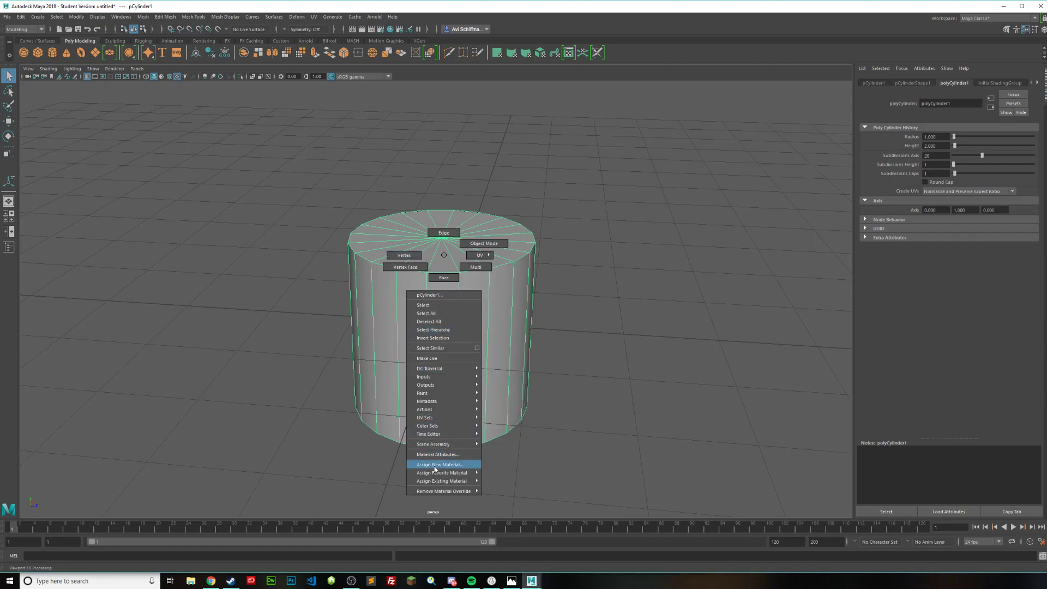
pyautogui.click(435, 466)
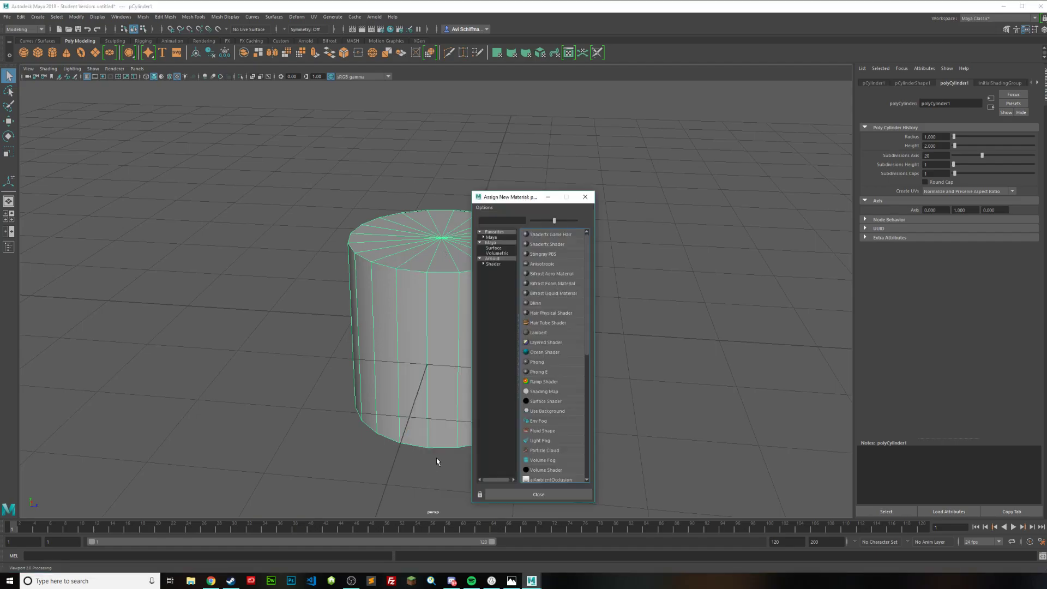
pyautogui.click(537, 303)
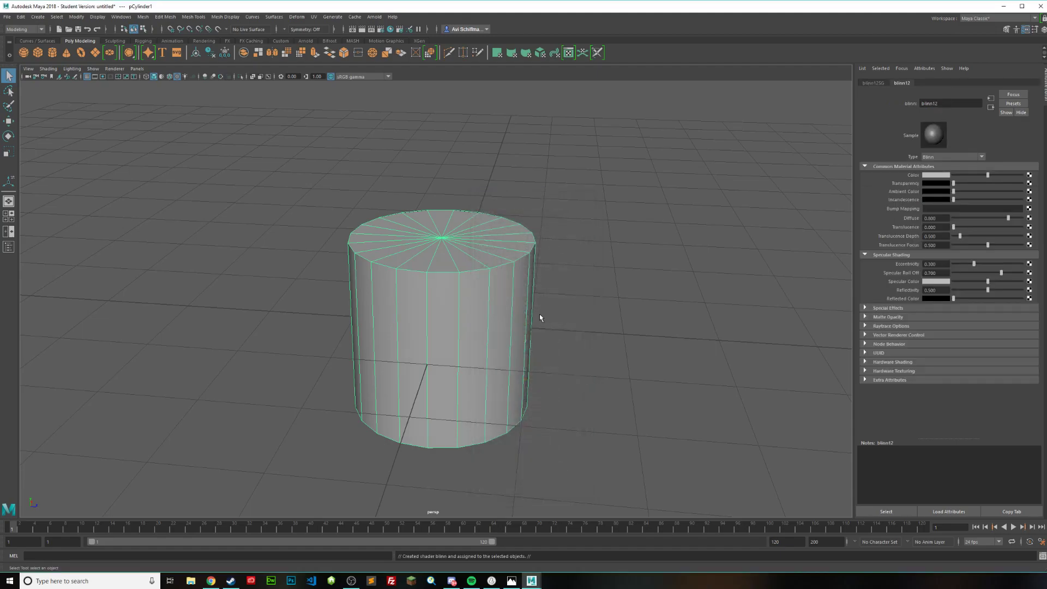
pyautogui.click(1029, 175)
pyautogui.click(545, 244)
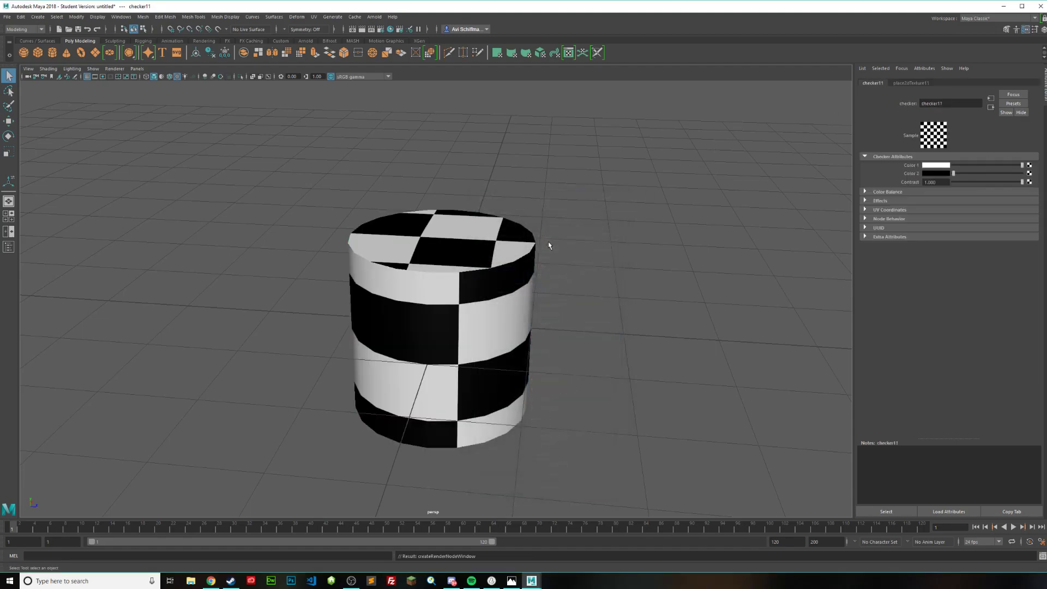
# Examine how the checker pattern lies on the cylinder's top cap and sides
pyautogui.scroll(-2, 547, 248)
pyautogui.scroll(2, 396, 280)
pyautogui.keyDown('alt'); pyautogui.moveTo(506, 275); pyautogui.dragTo(551, 283); pyautogui.keyUp('alt')
pyautogui.scroll(2, 551, 283)
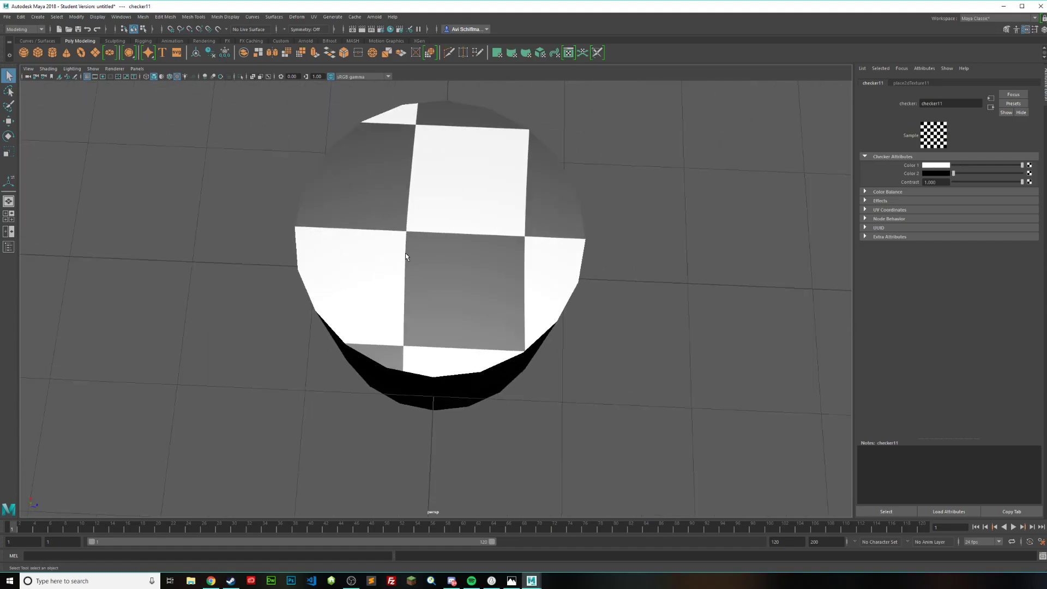
pyautogui.scroll(-3, 407, 336)
pyautogui.keyDown('alt'); pyautogui.moveTo(434, 353); pyautogui.dragTo(531, 328); pyautogui.keyUp('alt')
pyautogui.scroll(2, 551, 283)
pyautogui.keyDown('alt'); pyautogui.moveTo(551, 283); pyautogui.dragTo(551, 268); pyautogui.keyUp('alt')
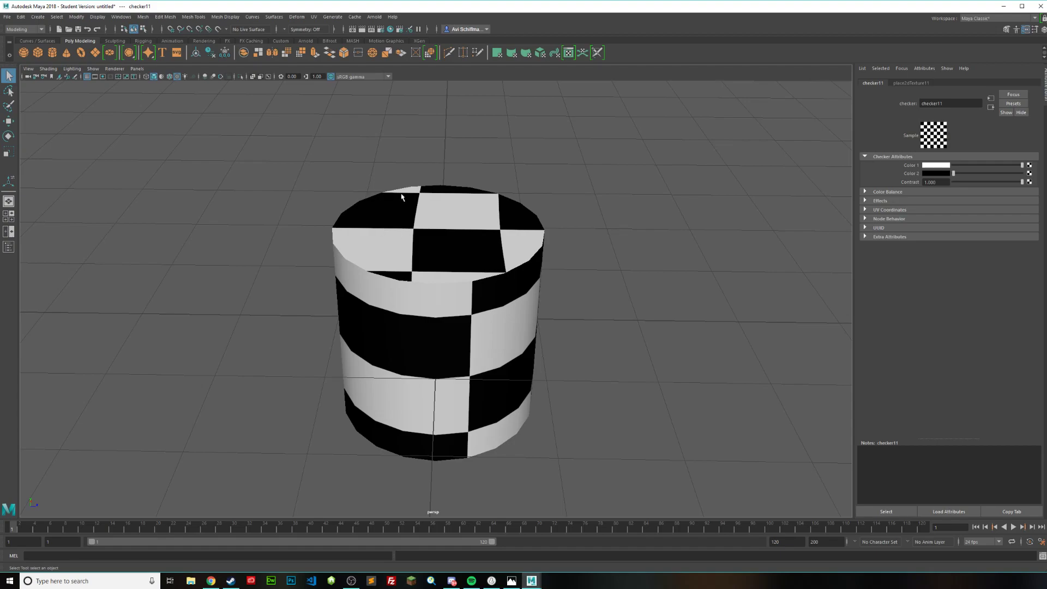
# Apply a cylindrical UV projection to the cylinder
pyautogui.keyDown('alt'); pyautogui.moveTo(453, 289); pyautogui.dragTo(390, 286, button='middle'); pyautogui.keyUp('alt')
pyautogui.click(394, 281)
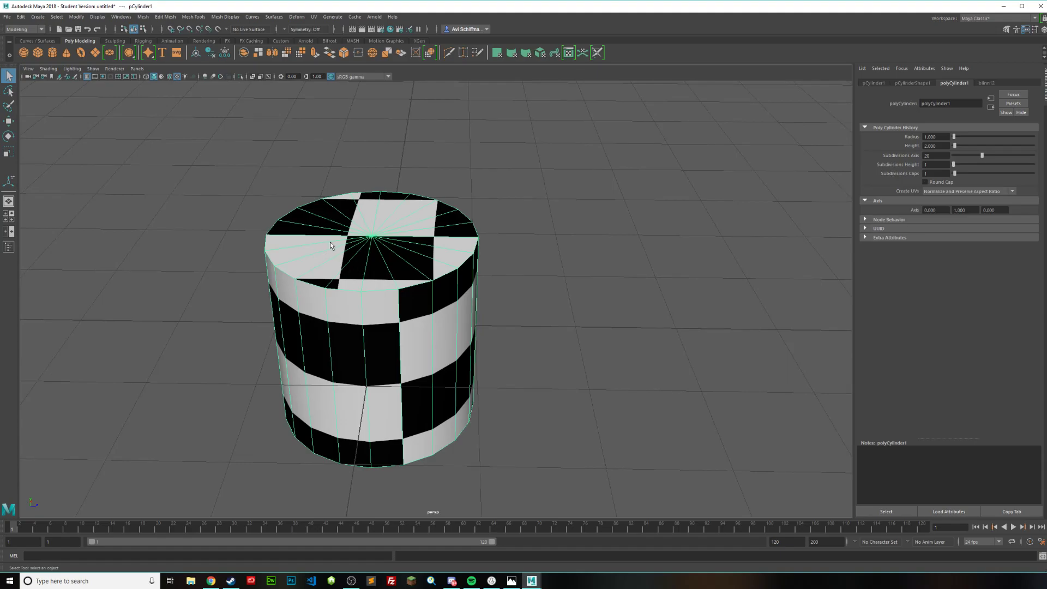
pyautogui.rightClick(395, 234)
pyautogui.keyDown('alt'); pyautogui.moveTo(386, 190); pyautogui.dragTo(412, 201, button='middle'); pyautogui.keyUp('alt')
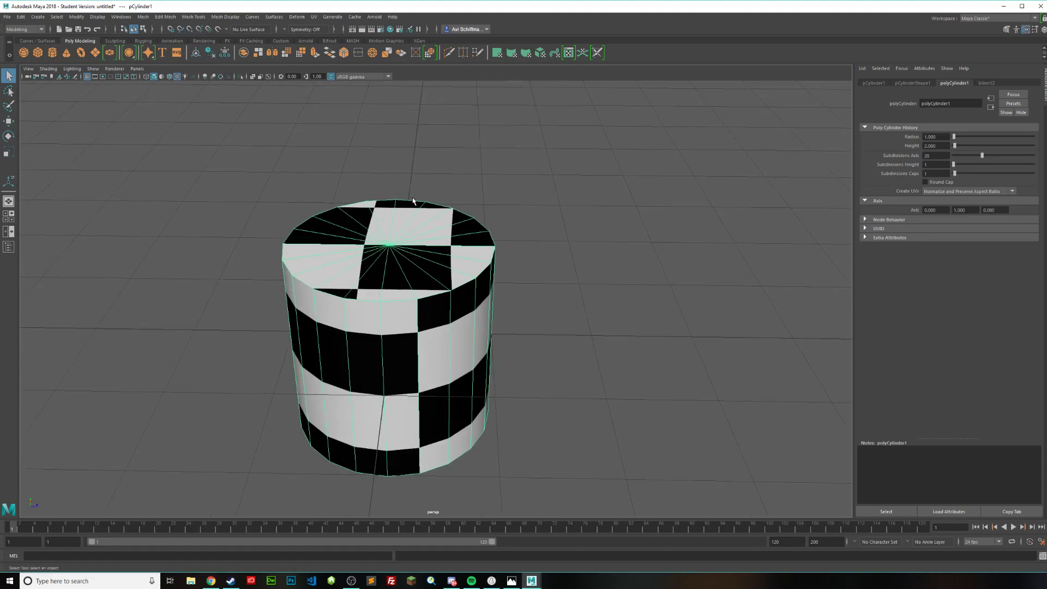
pyautogui.click(513, 56)
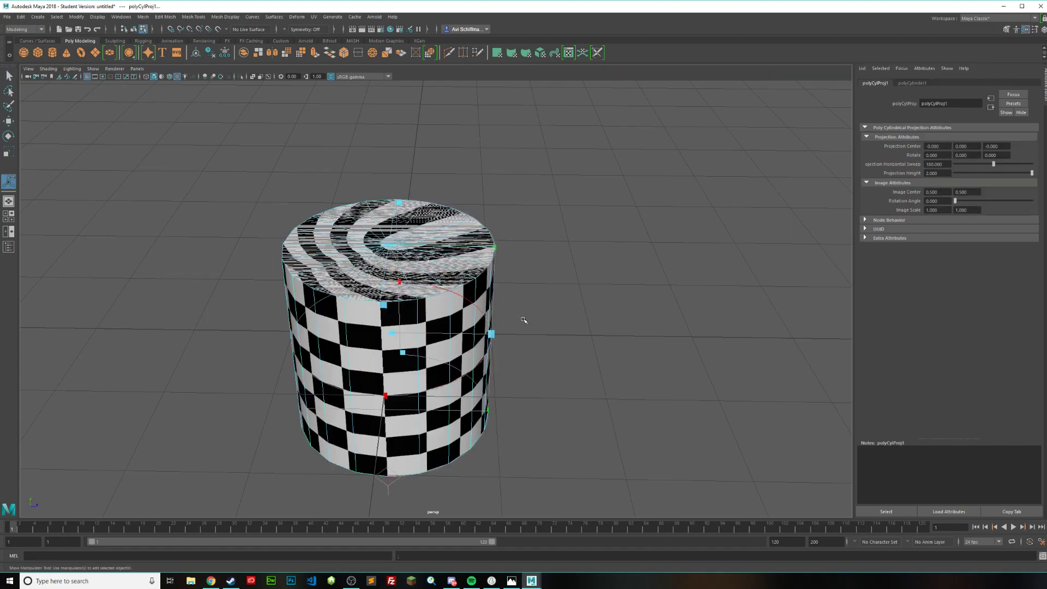
pyautogui.keyDown('alt'); pyautogui.moveTo(524, 320); pyautogui.dragTo(559, 306); pyautogui.keyUp('alt')
pyautogui.scroll(3, 443, 238)
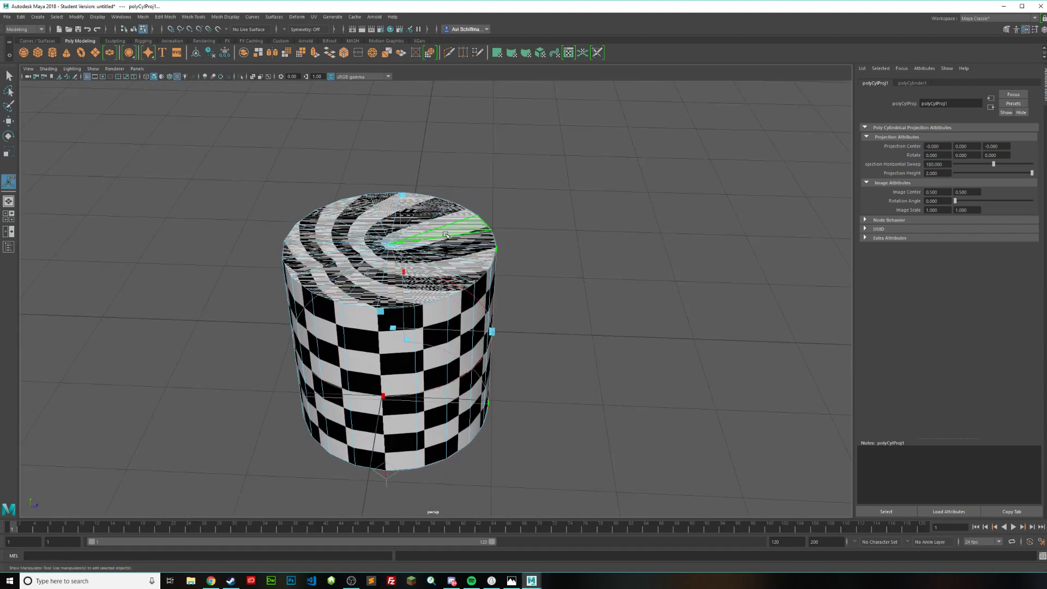
# Return the cylinder to object mode and open the UV Editor with its UV layout clear of the model
pyautogui.moveTo(446, 238); pyautogui.dragTo(494, 216, button='right')
pyautogui.keyDown('alt'); pyautogui.moveTo(539, 123); pyautogui.dragTo(530, 156, button='middle'); pyautogui.keyUp('alt')
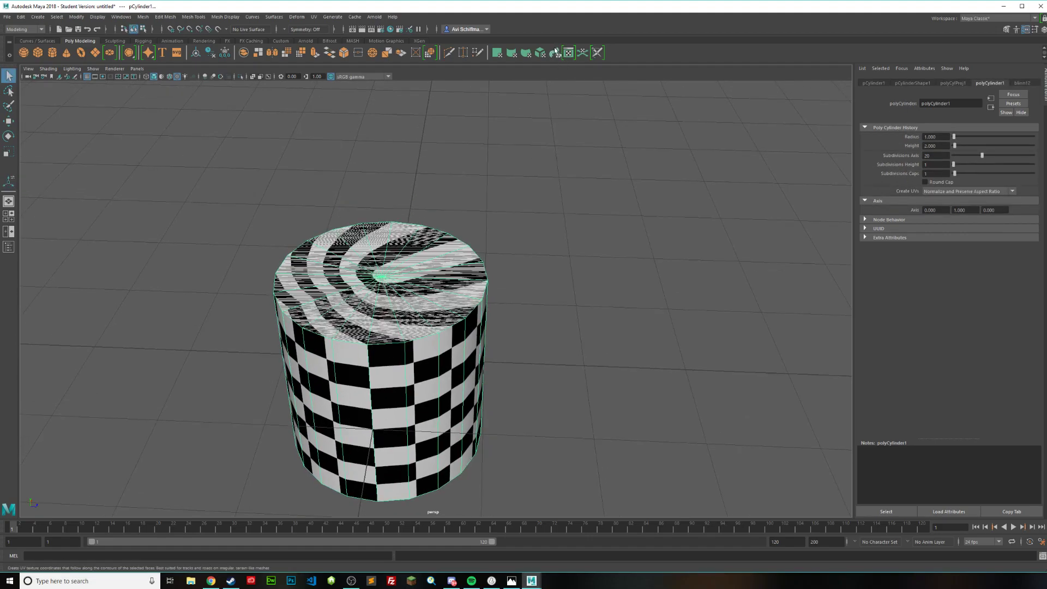
pyautogui.click(569, 53)
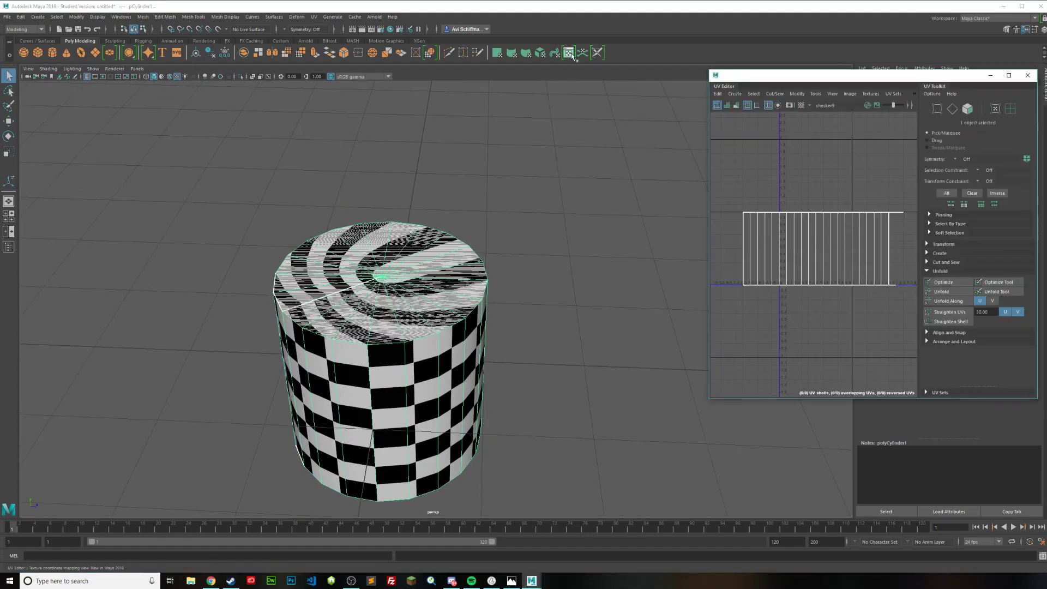
pyautogui.moveTo(946, 77); pyautogui.dragTo(954, 67)
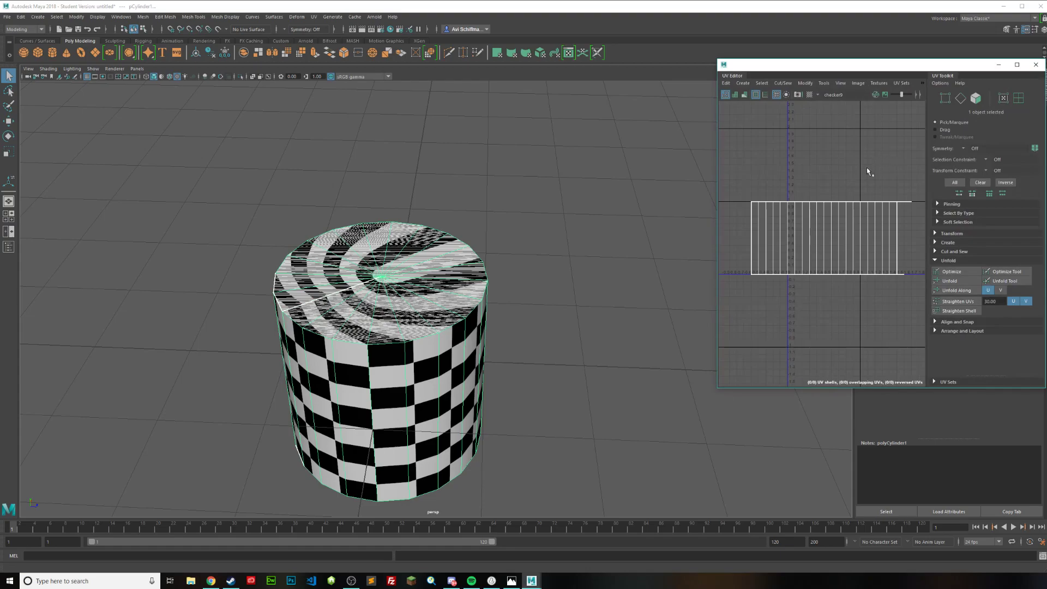
pyautogui.scroll(2, 808, 205)
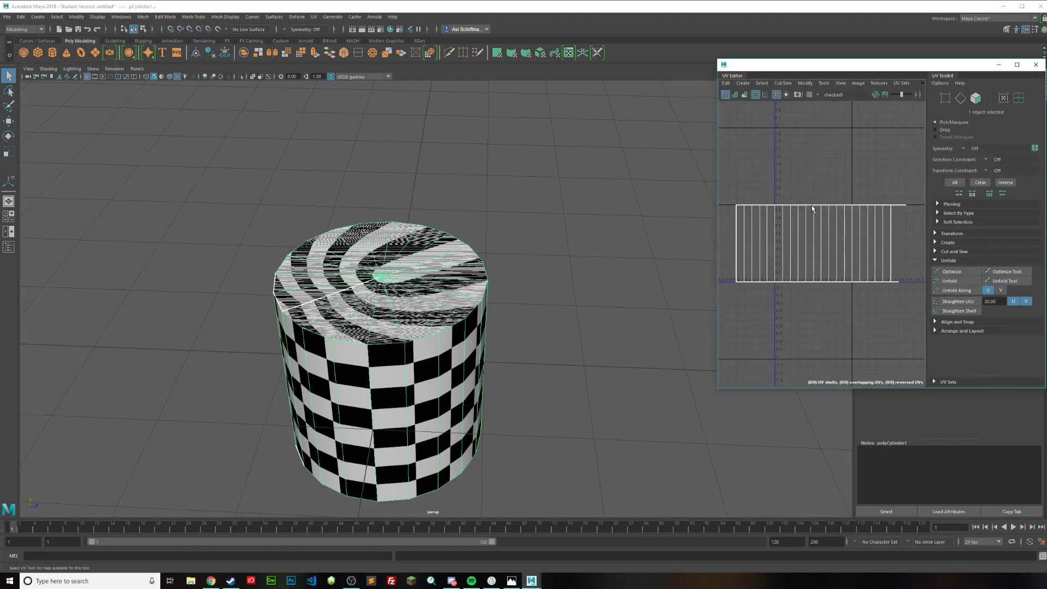
pyautogui.keyDown('alt'); pyautogui.moveTo(833, 201); pyautogui.dragTo(838, 197, button='middle'); pyautogui.keyUp('alt')
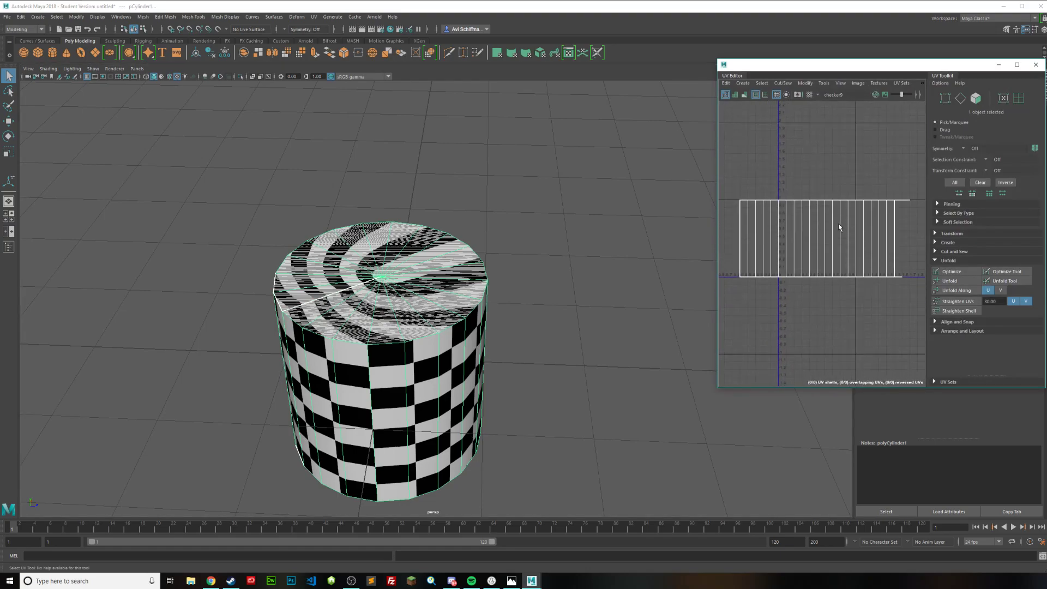
# Select the cylinder's UV shell and examine which top, side and bottom faces belong to it
pyautogui.moveTo(835, 244)
pyautogui.mouseDown(button='right')
pyautogui.moveTo(803, 229)
pyautogui.moveTo(820, 241)
pyautogui.mouseUp(button='right')
pyautogui.click(794, 267)
pyautogui.scroll(-5, 485, 356)
pyautogui.moveTo(486, 356)
pyautogui.keyDown('alt'); pyautogui.mouseDown()
pyautogui.moveTo(474, 297)
pyautogui.moveTo(471, 349)
pyautogui.mouseUp(); pyautogui.keyUp('alt')
pyautogui.scroll(3, 463, 348)
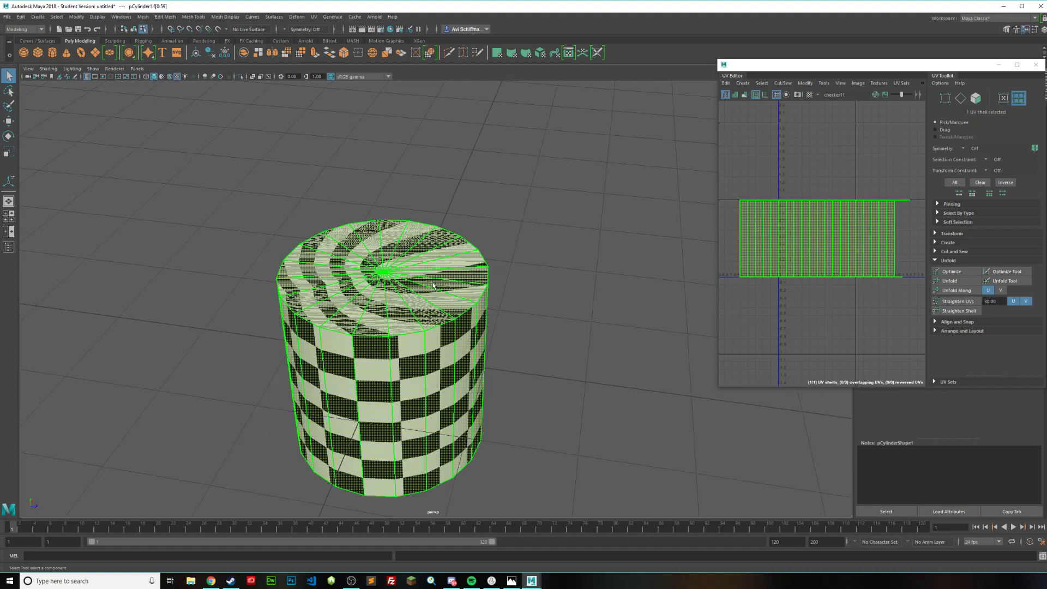
pyautogui.keyDown('alt'); pyautogui.moveTo(434, 286); pyautogui.dragTo(561, 304); pyautogui.keyUp('alt')
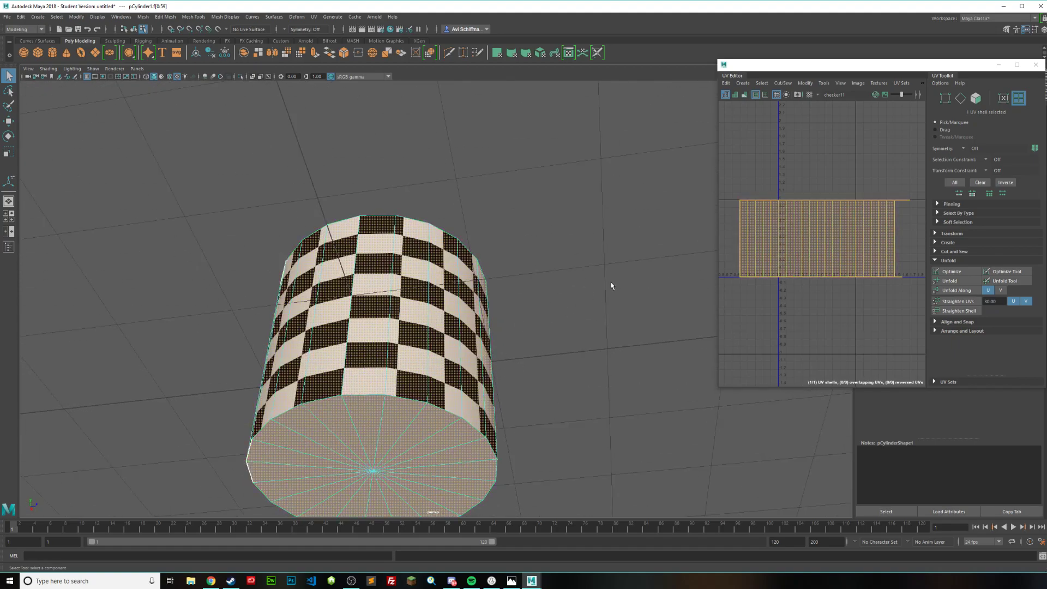
pyautogui.keyDown('alt'); pyautogui.moveTo(531, 229); pyautogui.dragTo(529, 274); pyautogui.keyUp('alt')
pyautogui.scroll(3, 212, 258)
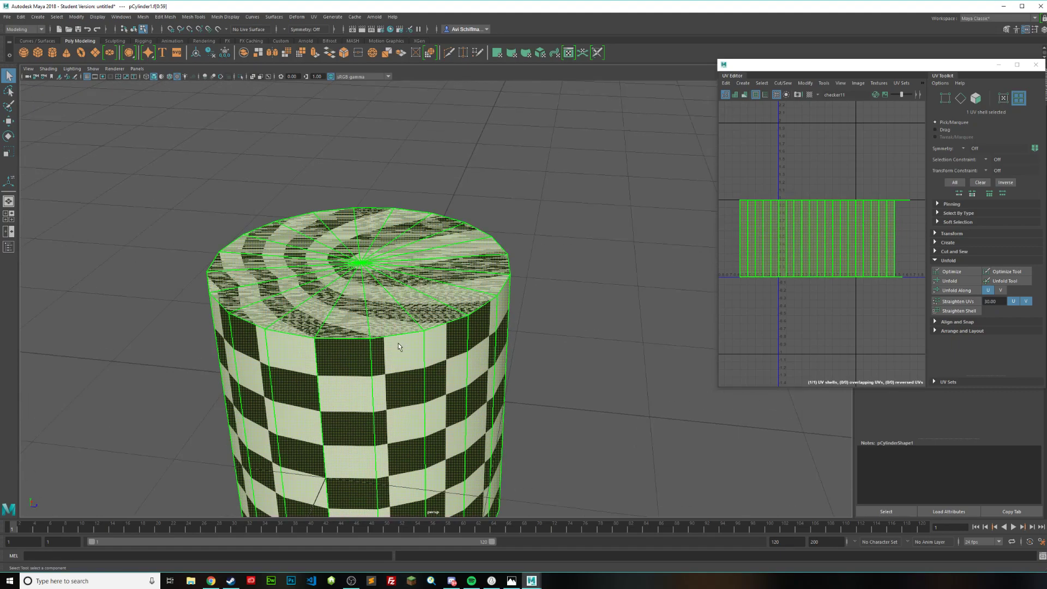
# Switch to edge selection and pick three neighbouring edges along the front of the cylinder's top rim
pyautogui.keyDown('alt'); pyautogui.moveTo(398, 342); pyautogui.dragTo(467, 330, button='middle'); pyautogui.keyUp('alt')
pyautogui.moveTo(466, 331); pyautogui.dragTo(471, 323, button='right')
pyautogui.click(471, 322)
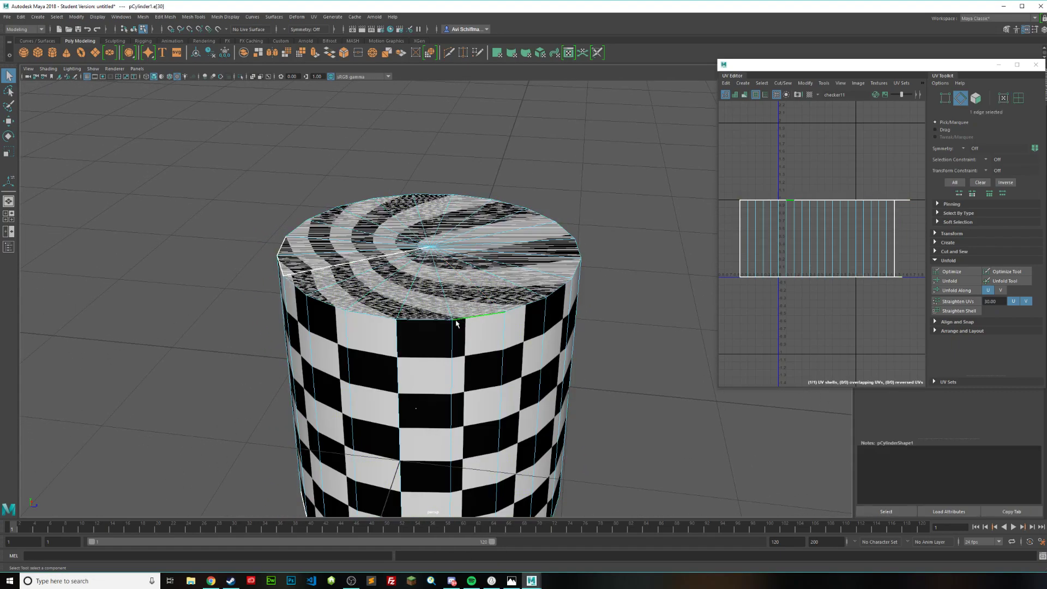
pyautogui.keyDown('shift'); pyautogui.click(428, 320); pyautogui.keyUp('shift')
pyautogui.keyDown('shift'); pyautogui.click(380, 316); pyautogui.keyUp('shift')
# Select the complete edge loop around the cylinder's top rim
pyautogui.scroll(-5, 478, 326)
pyautogui.keyDown('alt'); pyautogui.moveTo(483, 326); pyautogui.dragTo(456, 336); pyautogui.keyUp('alt')
pyautogui.scroll(4, 469, 305)
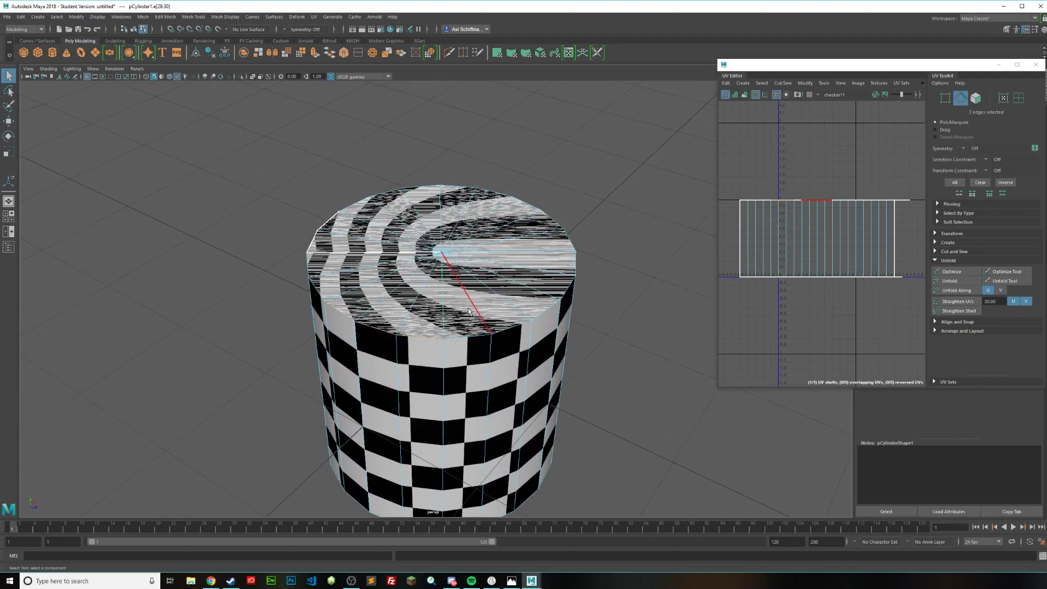
pyautogui.click(460, 301)
pyautogui.scroll(2, 457, 304)
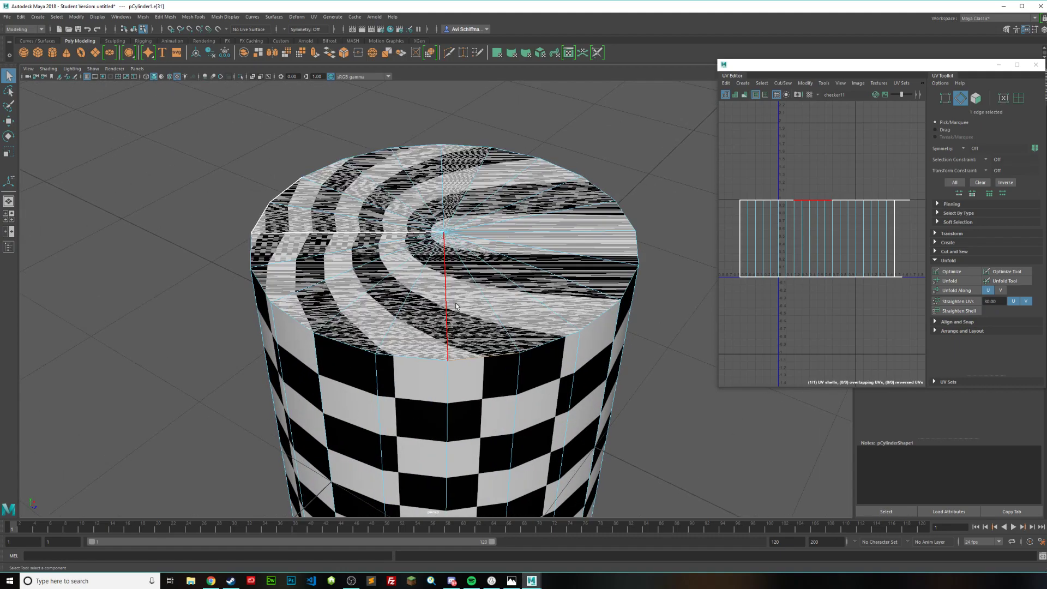
pyautogui.click(421, 356)
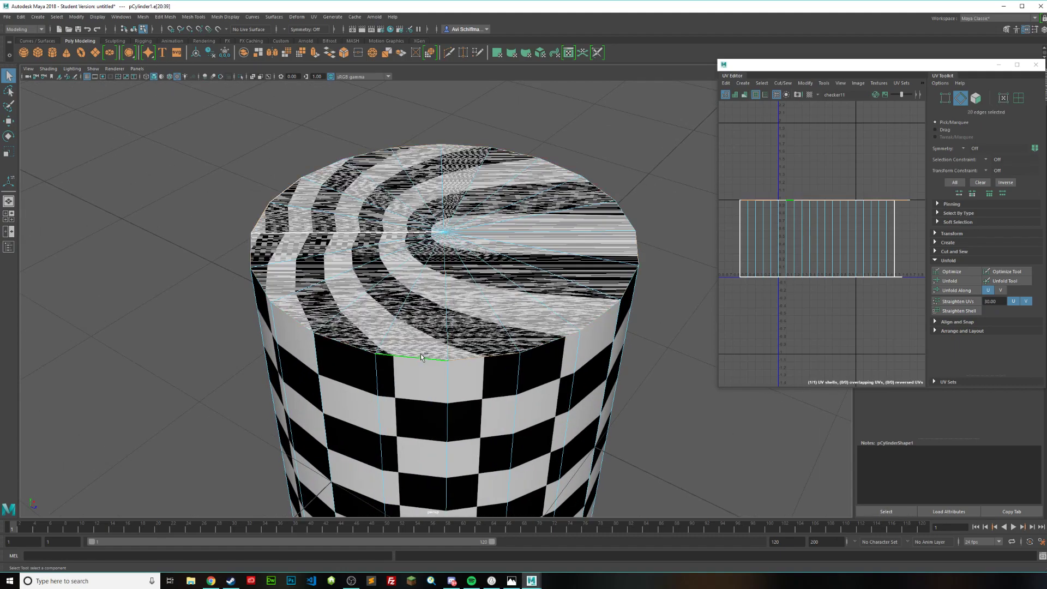
pyautogui.doubleClick(421, 357)
# Cut the UVs along the selected top rim edges
pyautogui.scroll(-4, 420, 354)
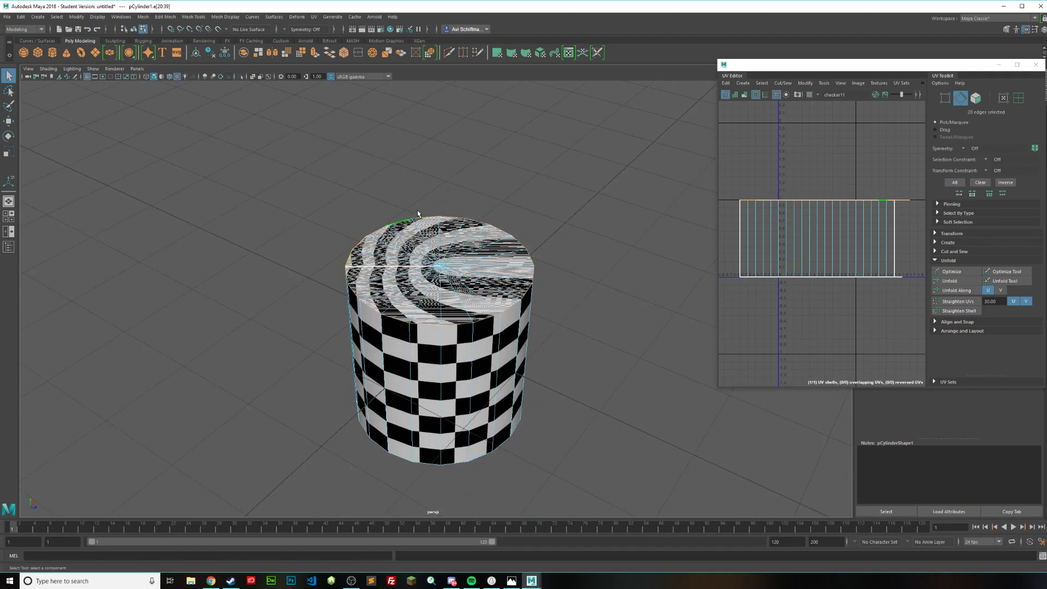
pyautogui.keyDown('alt'); pyautogui.moveTo(526, 292); pyautogui.dragTo(544, 403); pyautogui.keyUp('alt')
pyautogui.scroll(2, 565, 330)
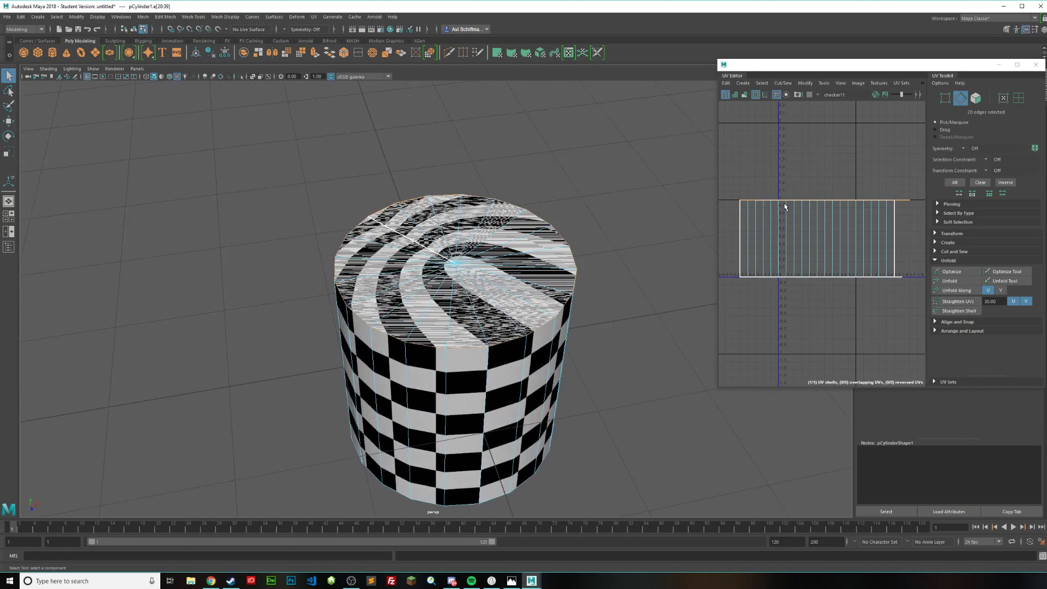
pyautogui.scroll(5, 848, 222)
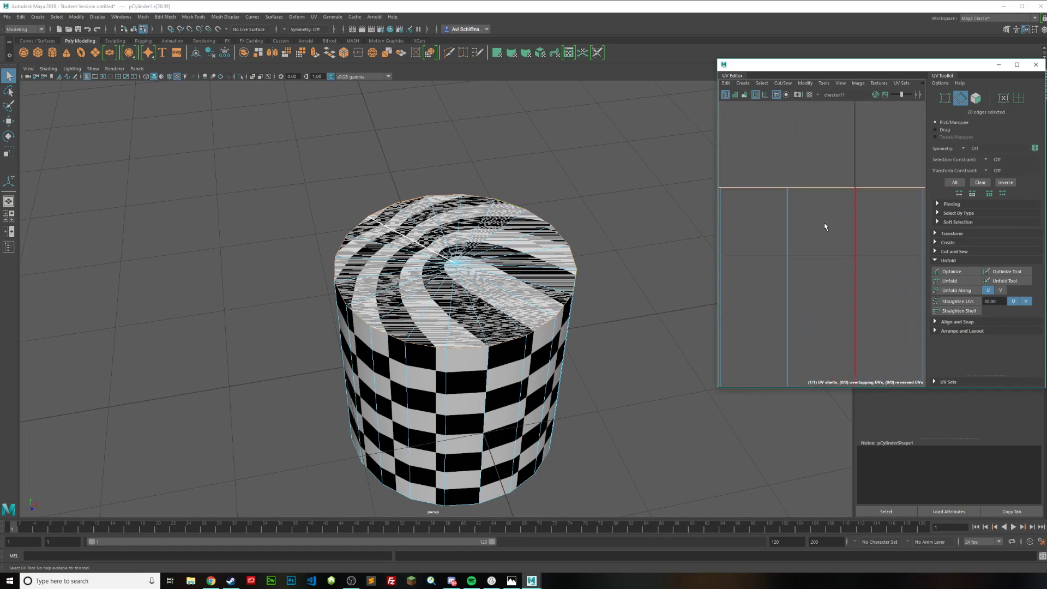
pyautogui.moveTo(822, 188); pyautogui.dragTo(821, 252, button='right')
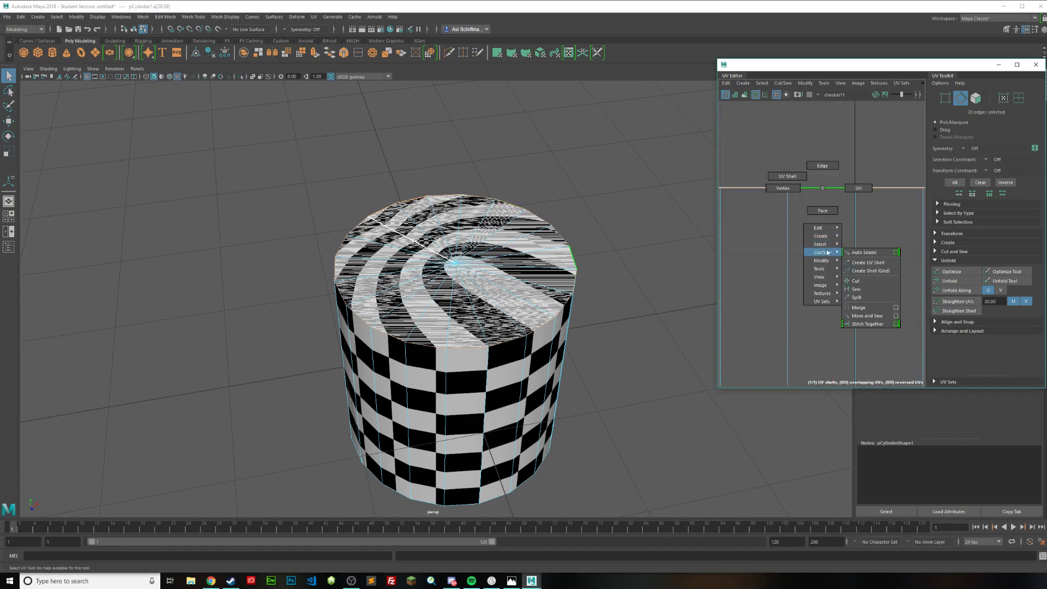
pyautogui.moveTo(870, 283); pyautogui.dragTo(870, 283, button='right')
pyautogui.scroll(-3, 869, 280)
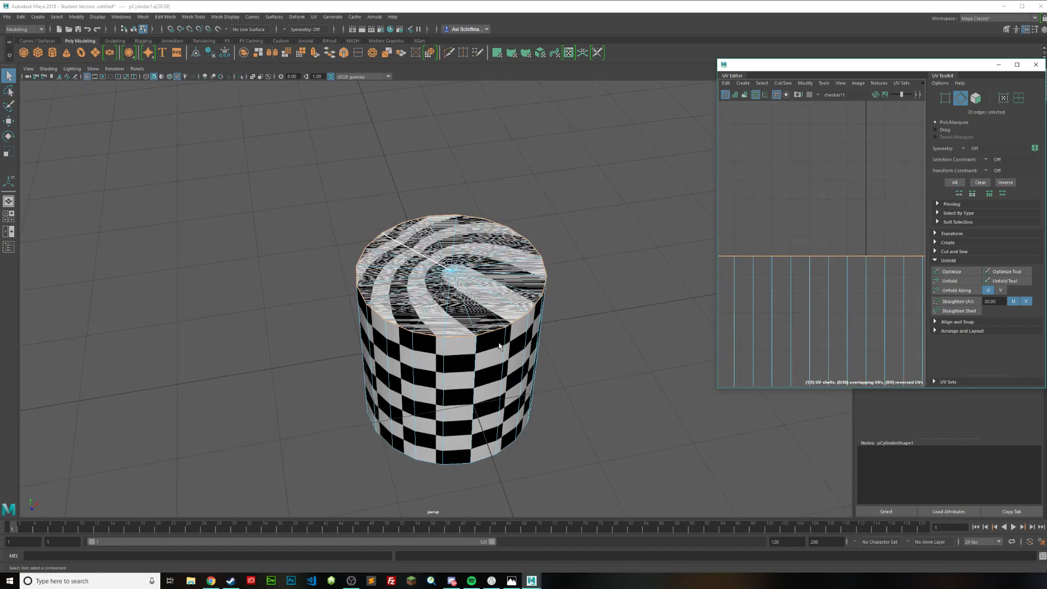
pyautogui.keyDown('alt'); pyautogui.moveTo(820, 320); pyautogui.dragTo(819, 288, button='middle'); pyautogui.keyUp('alt')
# Switch to UV shell selection and check the top cap and side of the cylinder for separate shells
pyautogui.moveTo(438, 247); pyautogui.dragTo(479, 274, button='right')
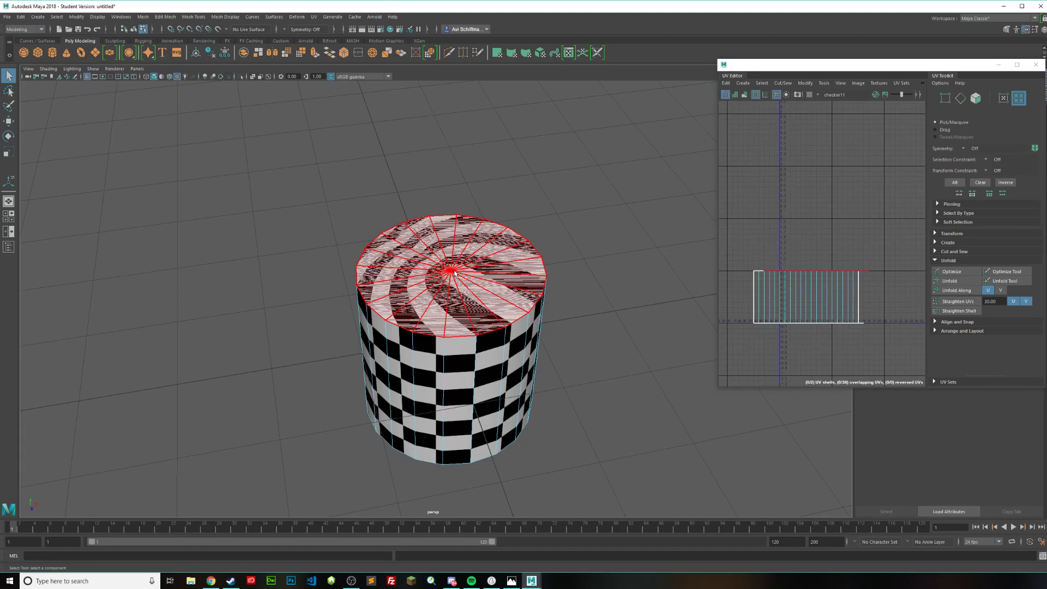
pyautogui.click(451, 373)
pyautogui.moveTo(444, 386)
pyautogui.keyDown('alt'); pyautogui.mouseDown()
pyautogui.moveTo(440, 323)
pyautogui.moveTo(442, 384)
pyautogui.mouseUp(); pyautogui.keyUp('alt')
pyautogui.click(443, 306)
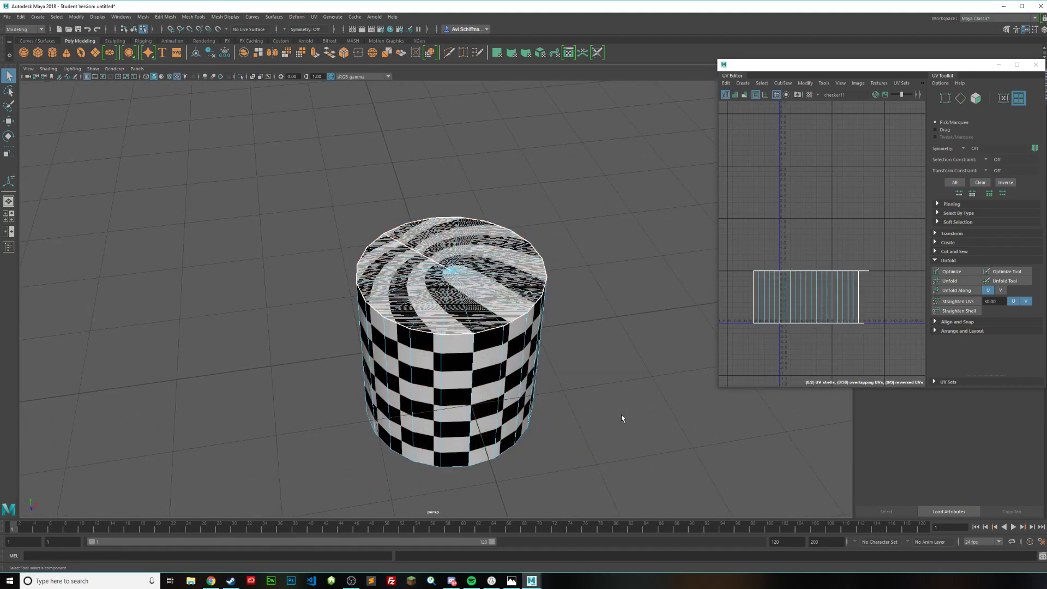
# Switch back to edge selection and select the complete edge loop around the cylinder's bottom rim
pyautogui.keyDown('alt'); pyautogui.moveTo(622, 417); pyautogui.dragTo(620, 357); pyautogui.keyUp('alt')
pyautogui.moveTo(497, 345); pyautogui.dragTo(506, 324, button='right')
pyautogui.keyDown('alt'); pyautogui.moveTo(583, 450); pyautogui.dragTo(570, 357); pyautogui.keyUp('alt')
pyautogui.click(470, 270)
pyautogui.scroll(2, 462, 212)
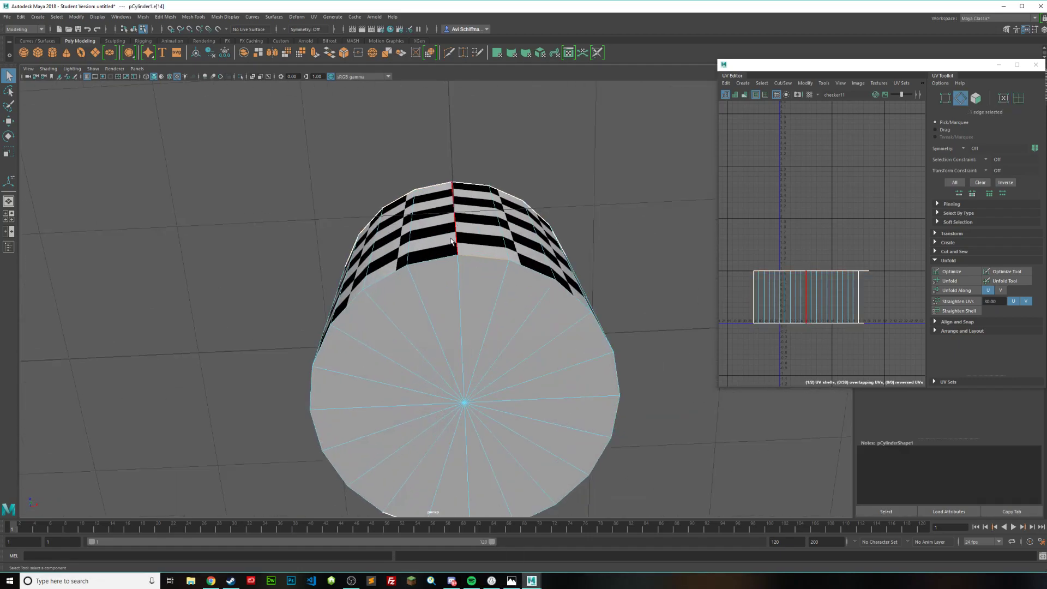
pyautogui.doubleClick(431, 259)
pyautogui.scroll(-3, 554, 346)
pyautogui.moveTo(594, 357)
pyautogui.keyDown('alt'); pyautogui.mouseDown()
pyautogui.moveTo(608, 323)
pyautogui.moveTo(601, 345)
pyautogui.mouseUp(); pyautogui.keyUp('alt')
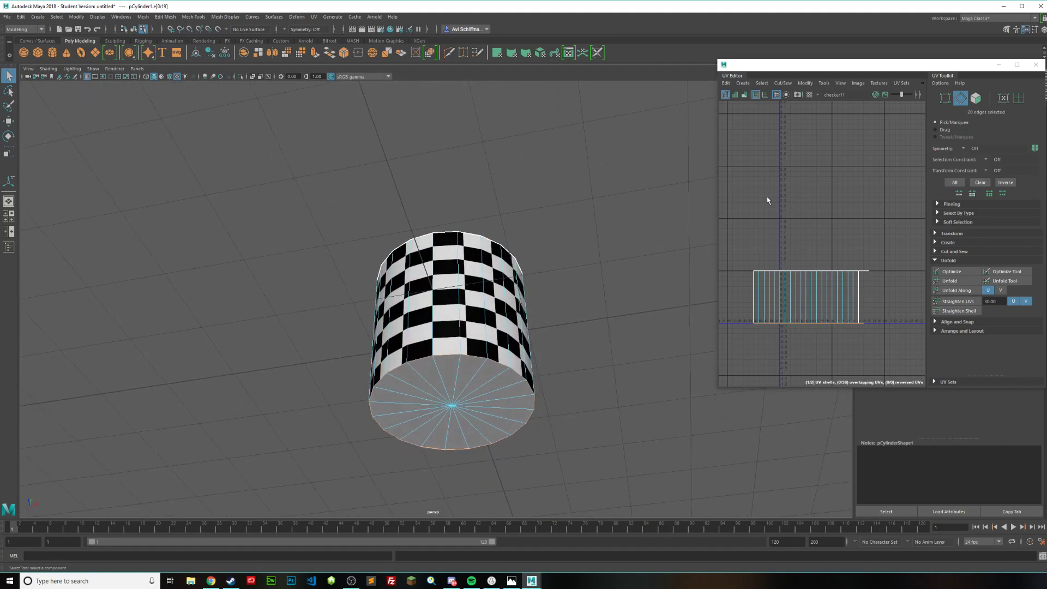
pyautogui.scroll(4, 793, 294)
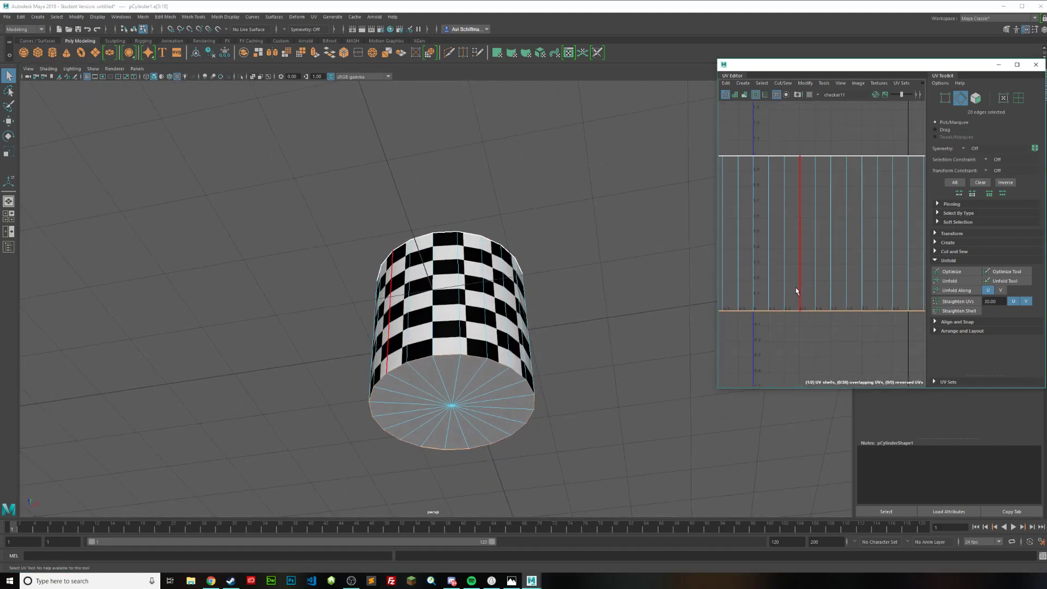
# Cut the UVs along the selected bottom rim edges of the cylinder
pyautogui.rightClick(807, 313)
pyautogui.moveTo(806, 375)
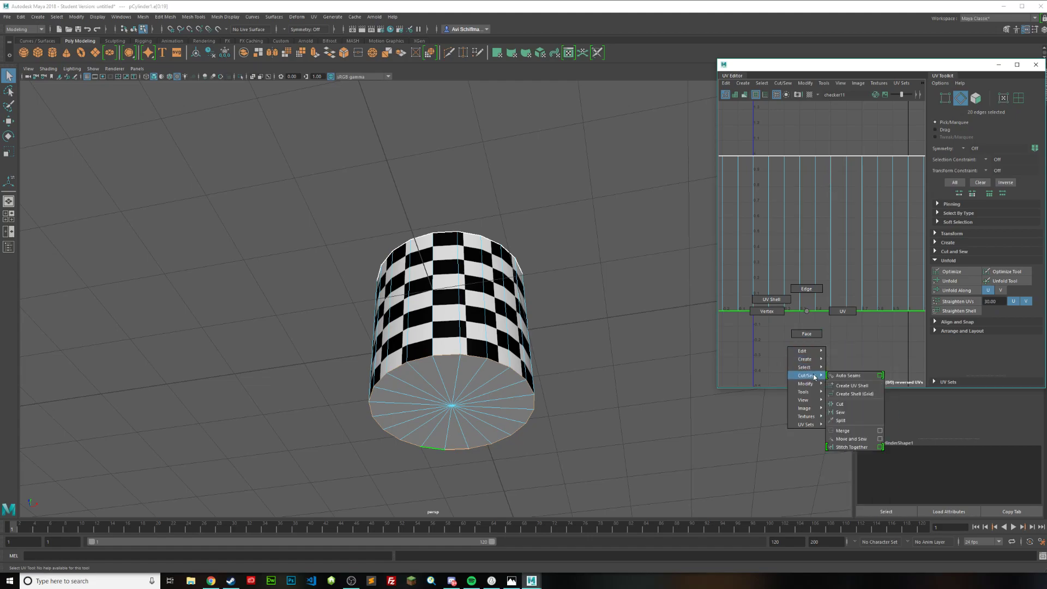
pyautogui.click(862, 407)
# Switch to UV shell selection, check the cylinder's side shell in the viewport and UV layout, and clear the selection
pyautogui.moveTo(442, 315); pyautogui.dragTo(493, 343, button='right')
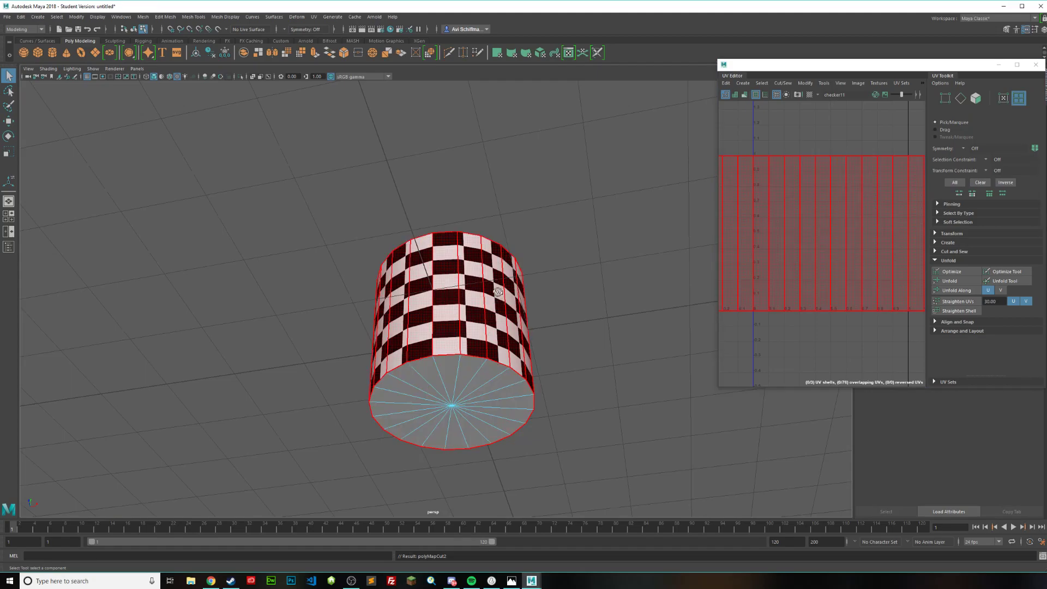
pyautogui.scroll(-5, 823, 294)
pyautogui.keyDown('alt'); pyautogui.moveTo(829, 269); pyautogui.dragTo(798, 261, button='middle'); pyautogui.keyUp('alt')
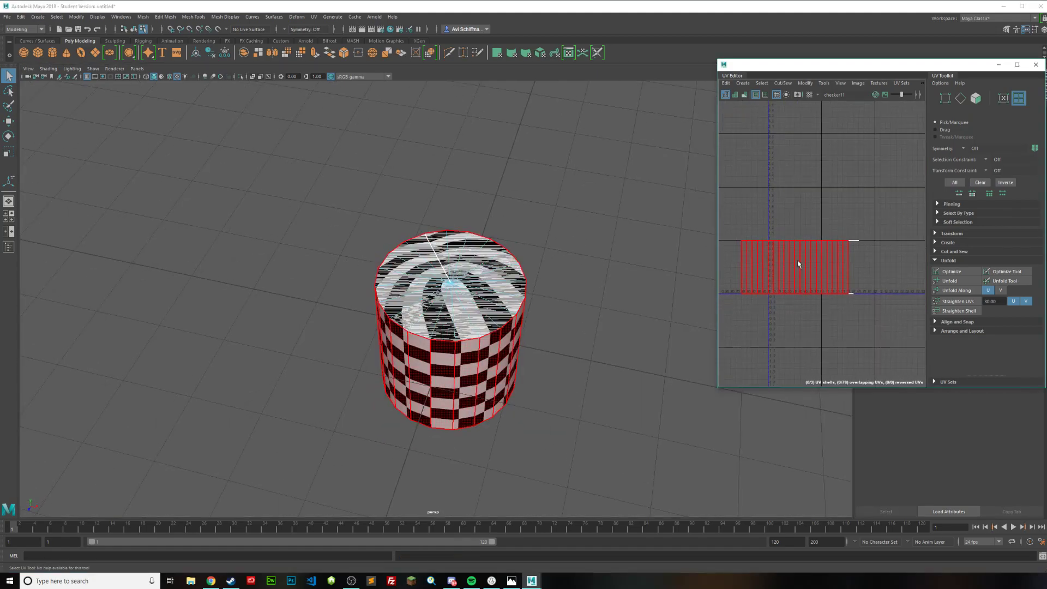
pyautogui.click(883, 316)
# Switch to face selection and select all the triangular faces of the cylinder's top cap
pyautogui.moveTo(456, 279); pyautogui.dragTo(464, 298, button='right')
pyautogui.click(471, 326)
pyautogui.click(471, 325)
pyautogui.scroll(2, 452, 327)
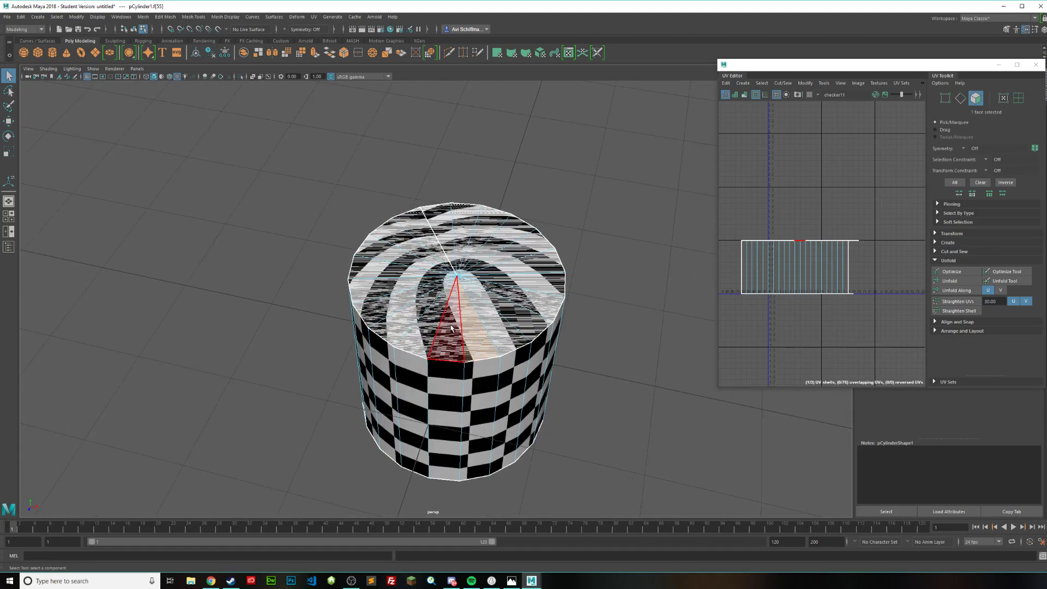
pyautogui.moveTo(451, 343)
pyautogui.mouseDown()
pyautogui.moveTo(388, 283)
pyautogui.moveTo(372, 248)
pyautogui.moveTo(431, 217)
pyautogui.moveTo(488, 217)
pyautogui.moveTo(532, 240)
pyautogui.moveTo(533, 277)
pyautogui.mouseUp()
pyautogui.keyDown('shift'); pyautogui.click(537, 283); pyautogui.keyUp('shift')
pyautogui.keyDown('shift'); pyautogui.click(535, 301); pyautogui.keyUp('shift')
pyautogui.keyDown('shift'); pyautogui.click(522, 320); pyautogui.keyUp('shift')
pyautogui.keyDown('shift'); pyautogui.click(501, 333); pyautogui.keyUp('shift')
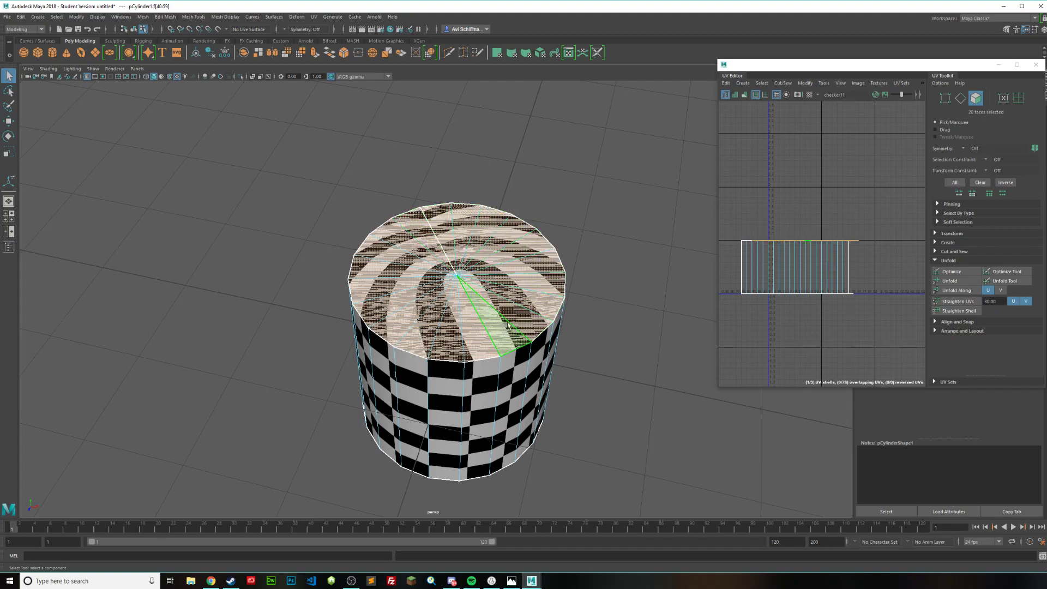
# Check the top cap face selection in wireframe, removing the stray side face, and return to textured display
pyautogui.keyDown('alt'); pyautogui.moveTo(637, 345); pyautogui.dragTo(511, 350); pyautogui.keyUp('alt')
pyautogui.press('4')
pyautogui.scroll(2, 464, 383)
pyautogui.keyDown('shift'); pyautogui.click(465, 384); pyautogui.keyUp('shift')
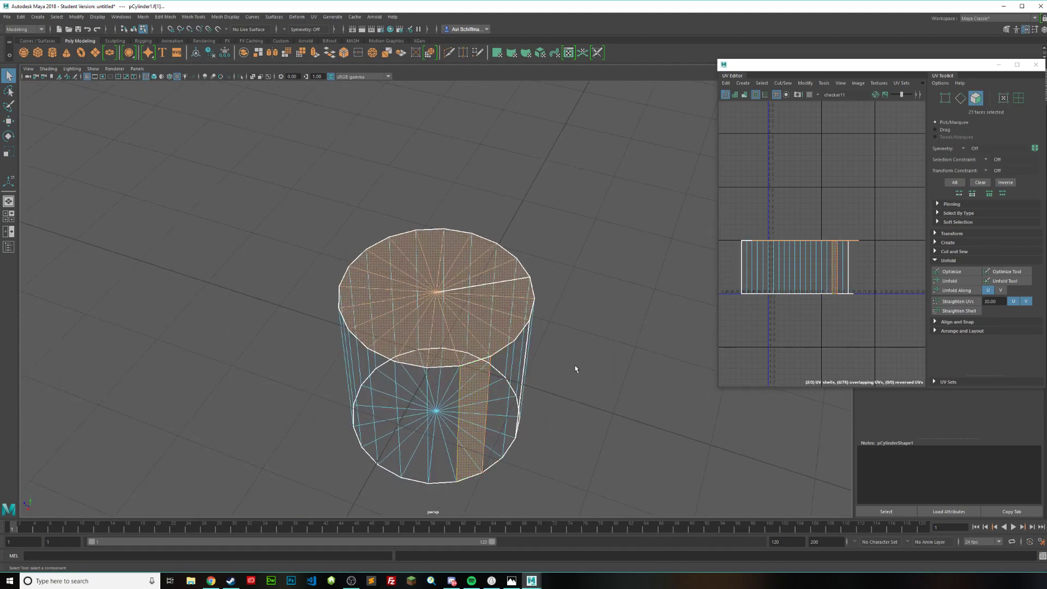
pyautogui.keyDown('alt'); pyautogui.moveTo(610, 400); pyautogui.dragTo(464, 371); pyautogui.keyUp('alt')
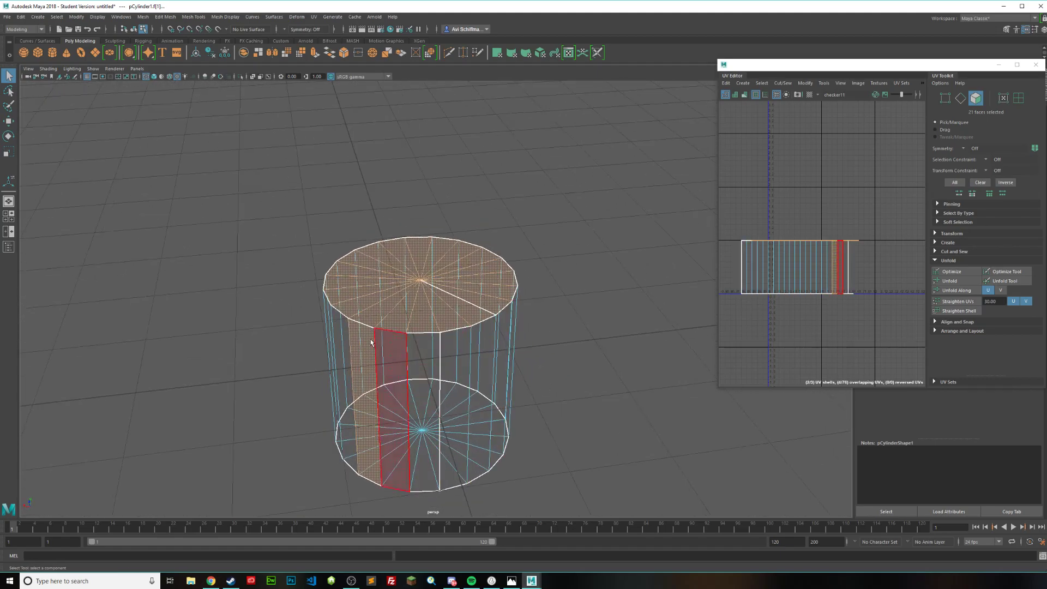
pyautogui.keyDown('ctrl'); pyautogui.click(367, 342); pyautogui.keyUp('ctrl')
pyautogui.keyDown('alt'); pyautogui.moveTo(201, 209); pyautogui.dragTo(226, 219); pyautogui.keyUp('alt')
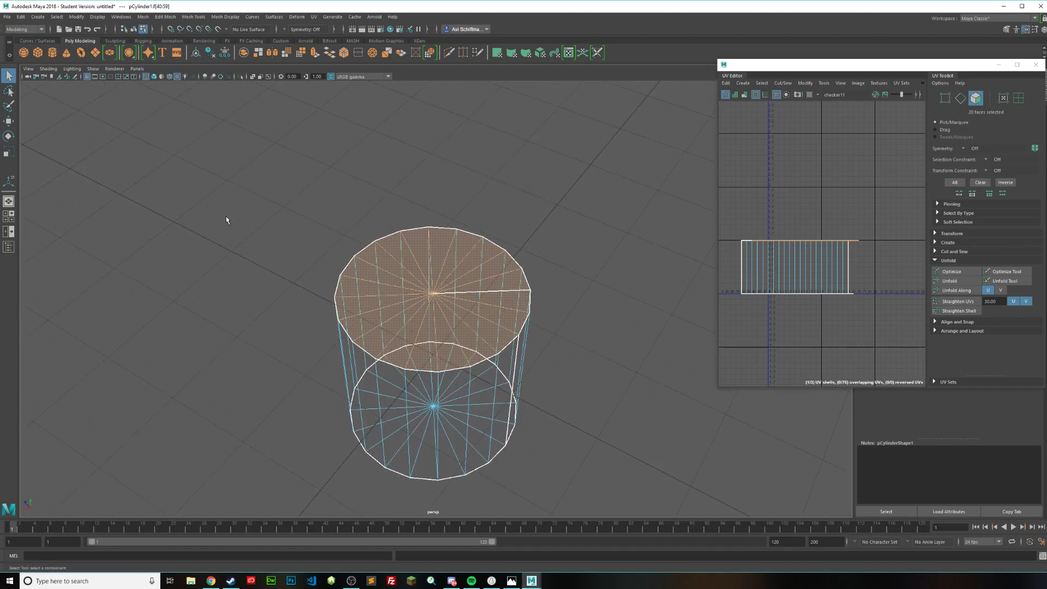
pyautogui.press('6')
pyautogui.scroll(5, 516, 205)
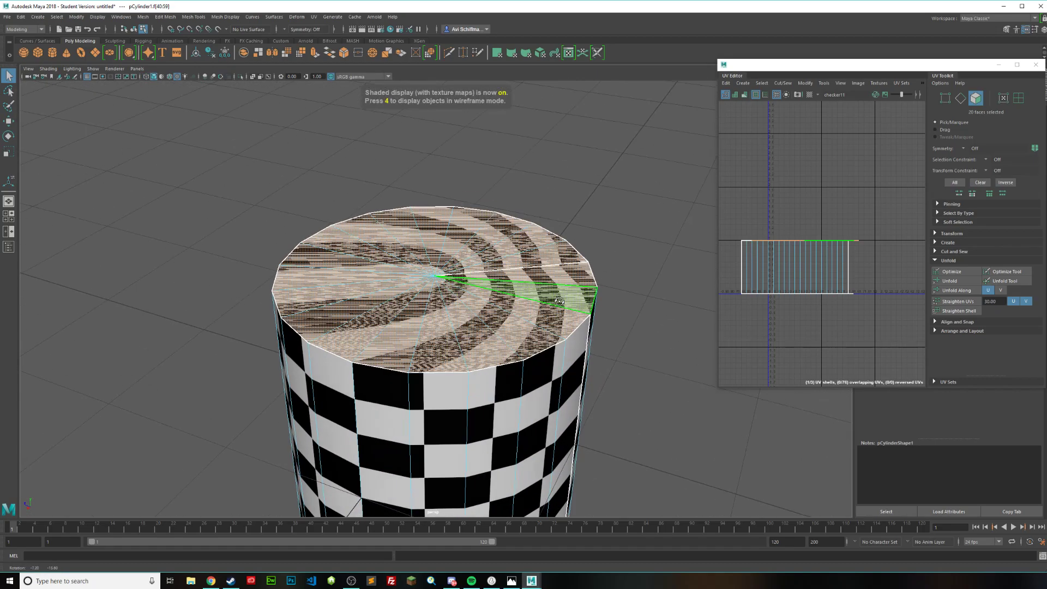
pyautogui.keyDown('alt'); pyautogui.moveTo(517, 206); pyautogui.dragTo(477, 215); pyautogui.keyUp('alt')
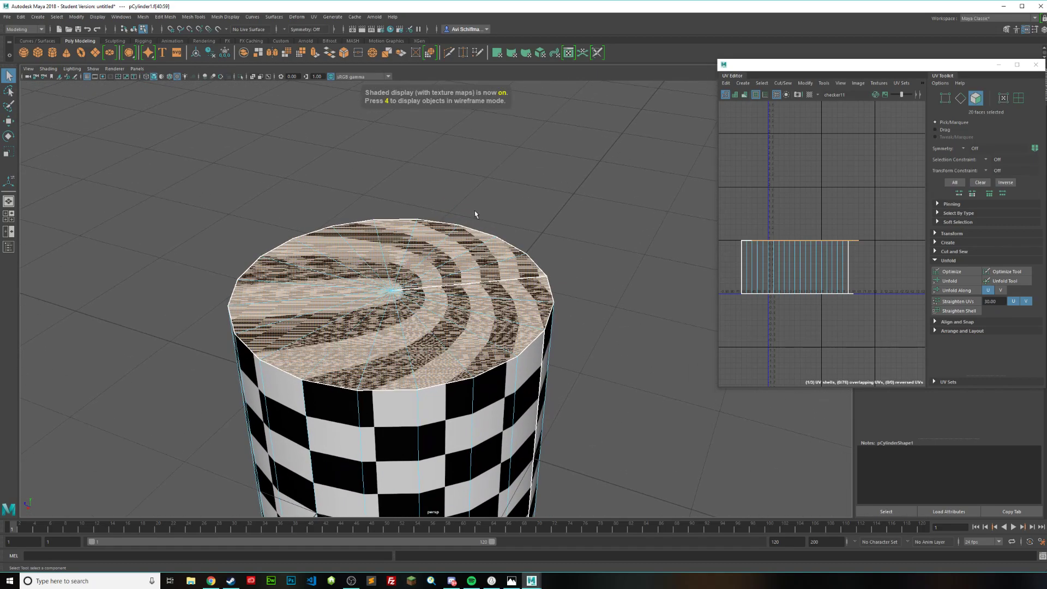
# Apply a planar UV projection fitted to the best plane to the selected top cap faces
pyautogui.click(313, 17)
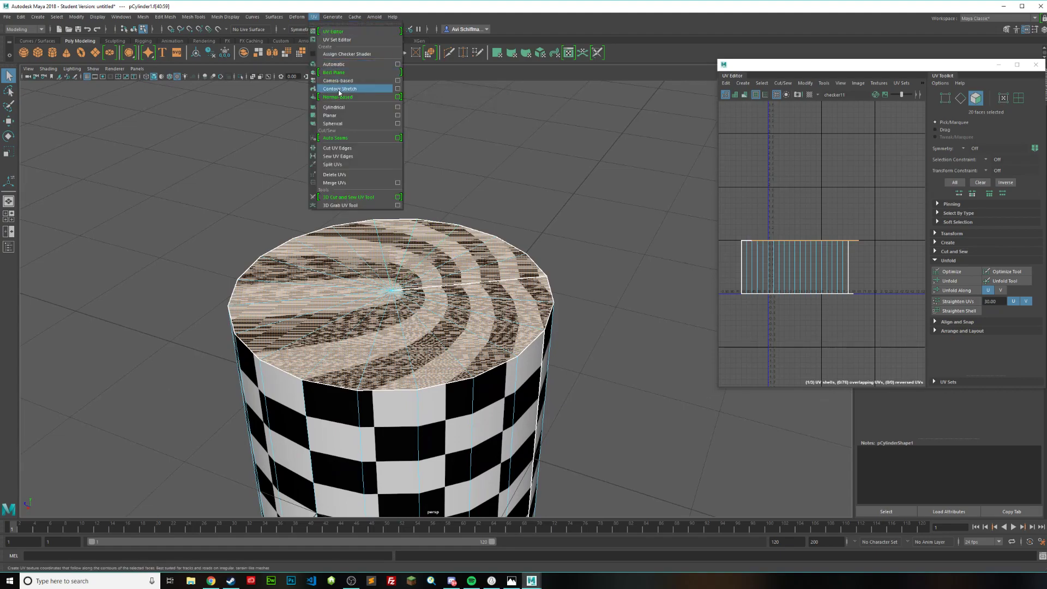
pyautogui.click(397, 116)
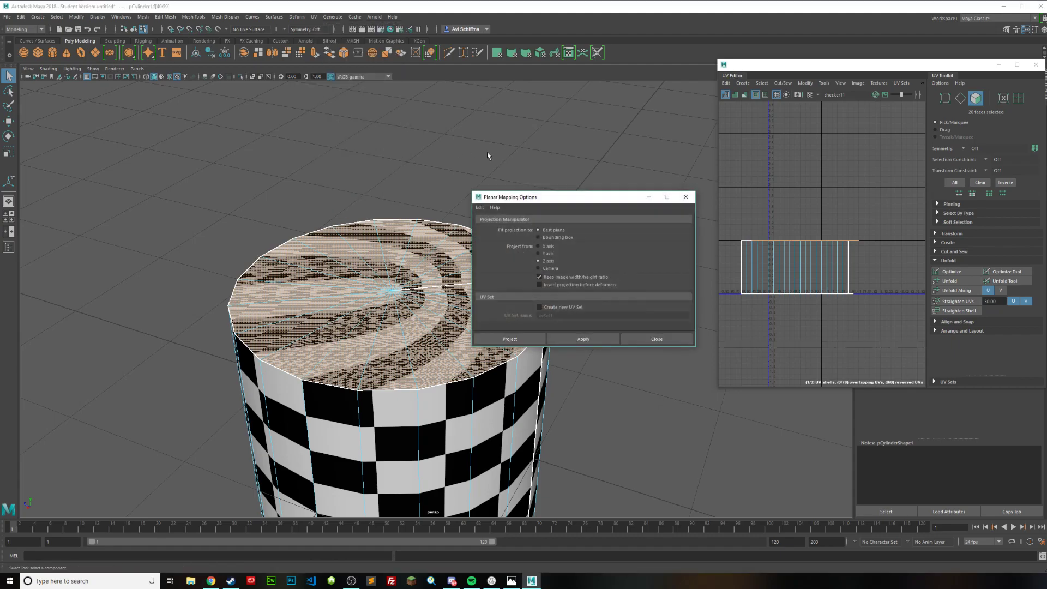
pyautogui.moveTo(570, 197); pyautogui.dragTo(594, 192)
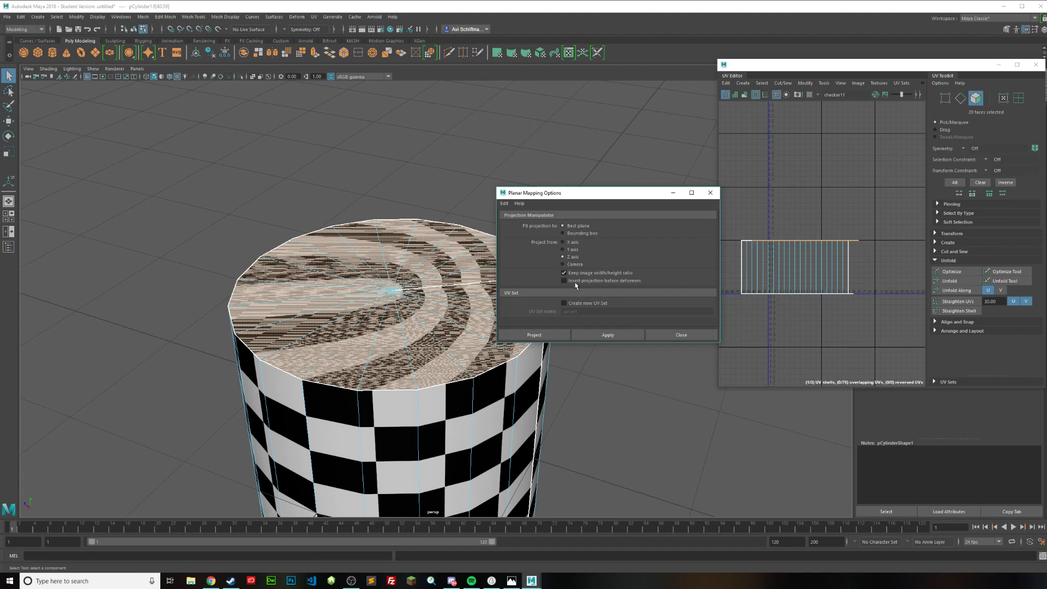
pyautogui.click(547, 335)
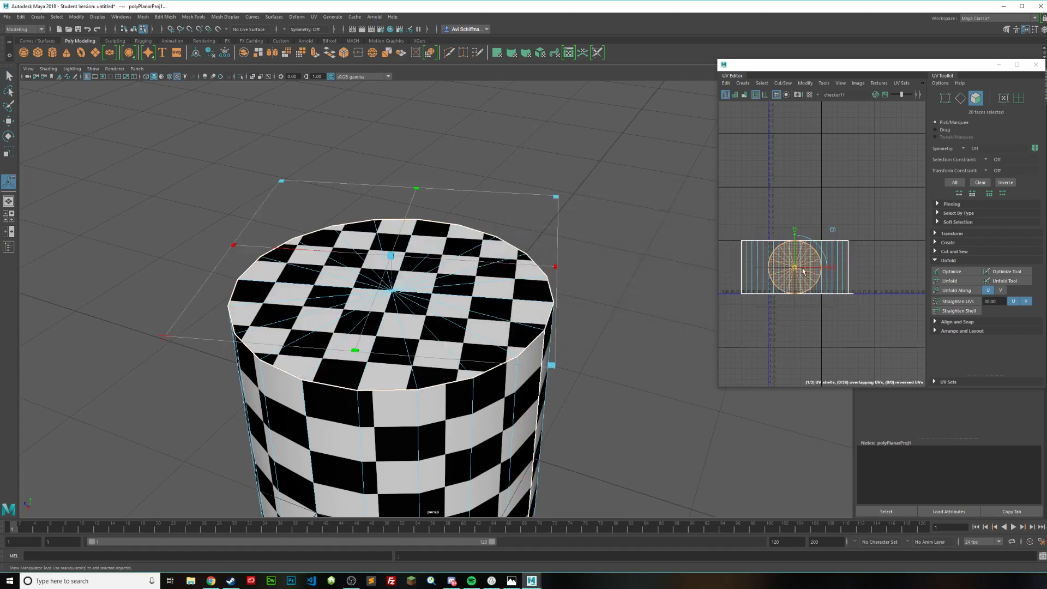
# Move the top cap's circular UV shell off the side shell to the empty space above it
pyautogui.scroll(5, 785, 290)
pyautogui.scroll(-4, 752, 221)
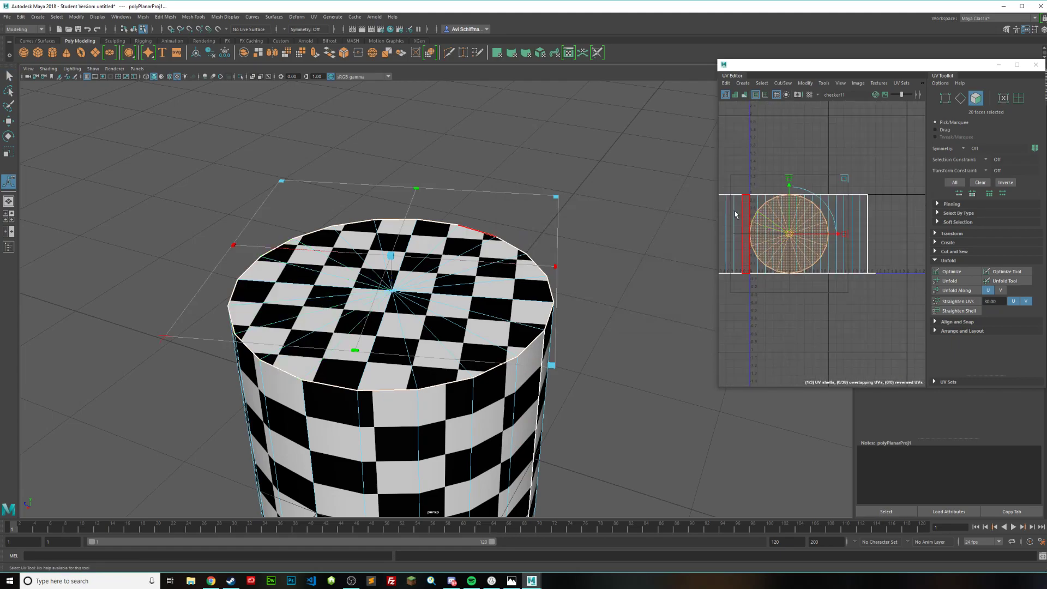
pyautogui.keyDown('alt'); pyautogui.moveTo(789, 228); pyautogui.dragTo(823, 255, button='middle'); pyautogui.keyUp('alt')
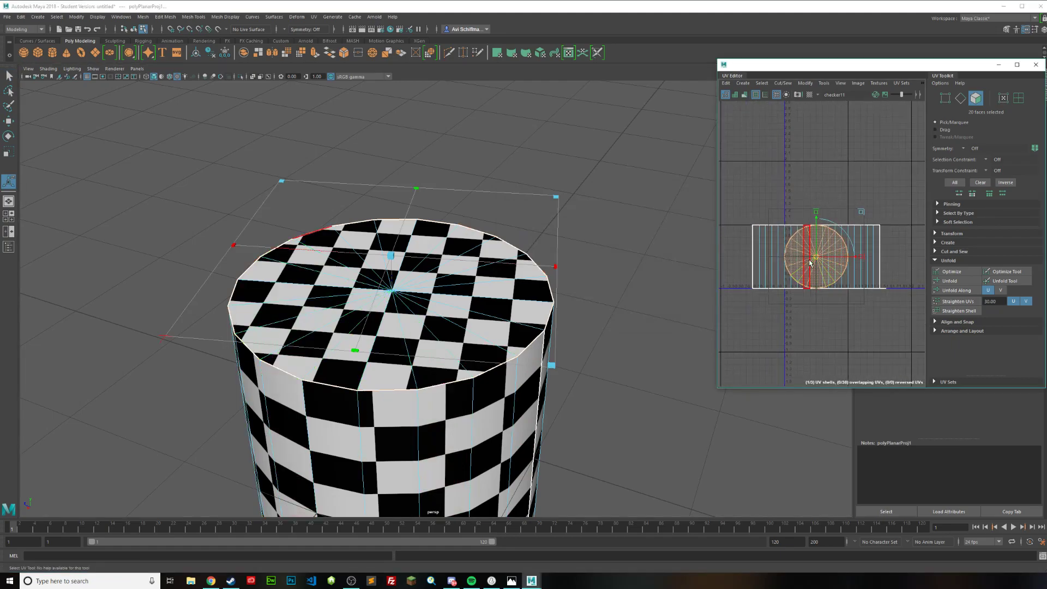
pyautogui.press('w')
pyautogui.moveTo(824, 256); pyautogui.dragTo(793, 151)
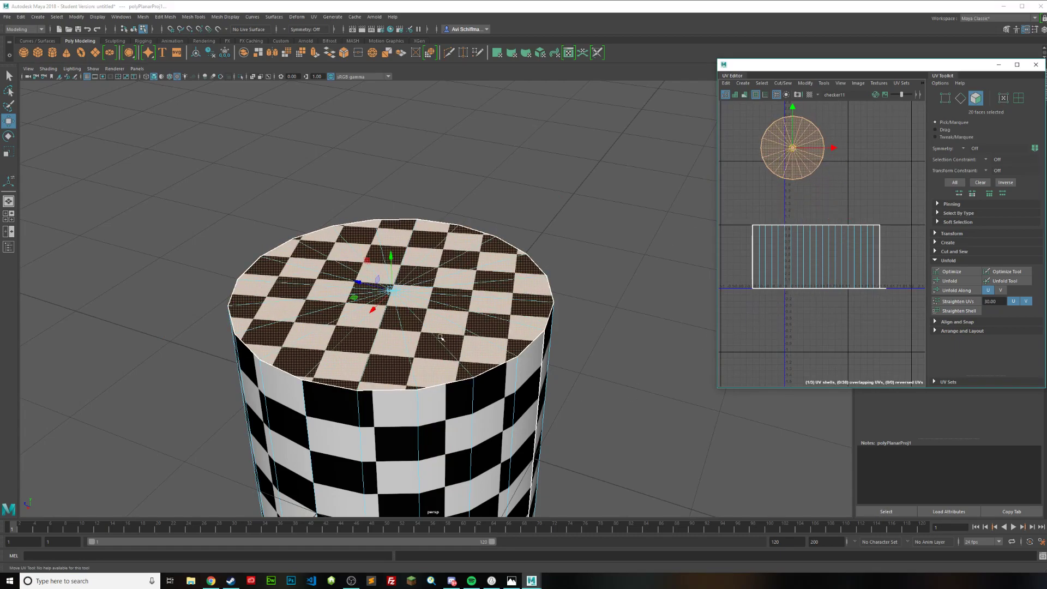
# Select all the triangular faces of the cylinder's bottom cap
pyautogui.keyDown('alt'); pyautogui.moveTo(440, 338); pyautogui.dragTo(538, 296); pyautogui.keyUp('alt')
pyautogui.scroll(3, 440, 330)
pyautogui.scroll(-3, 442, 360)
pyautogui.click(477, 240)
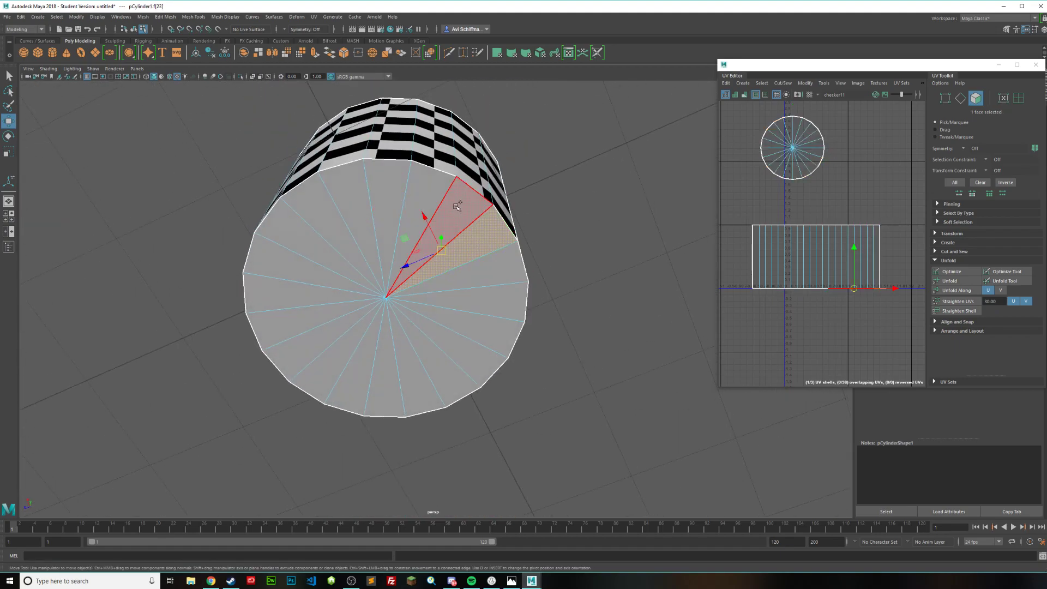
pyautogui.keyDown('shift'); pyautogui.click(456, 206); pyautogui.keyUp('shift')
pyautogui.keyDown('shift'); pyautogui.click(429, 187); pyautogui.keyUp('shift')
pyautogui.keyDown('shift'); pyautogui.click(388, 173); pyautogui.keyUp('shift')
pyautogui.keyDown('shift'); pyautogui.click(348, 176); pyautogui.keyUp('shift')
pyautogui.keyDown('shift'); pyautogui.click(311, 197); pyautogui.keyUp('shift')
pyautogui.keyDown('shift'); pyautogui.click(281, 238); pyautogui.keyUp('shift')
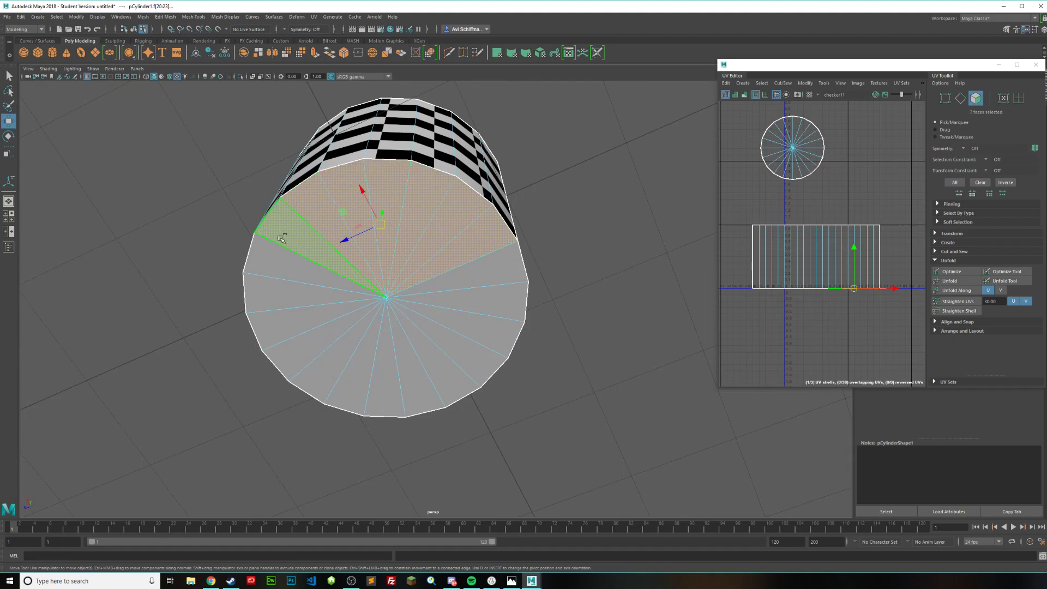
pyautogui.keyDown('shift'); pyautogui.click(282, 238); pyautogui.keyUp('shift')
pyautogui.keyDown('shift'); pyautogui.click(298, 346); pyautogui.keyUp('shift')
pyautogui.keyDown('shift'); pyautogui.click(328, 370); pyautogui.keyUp('shift')
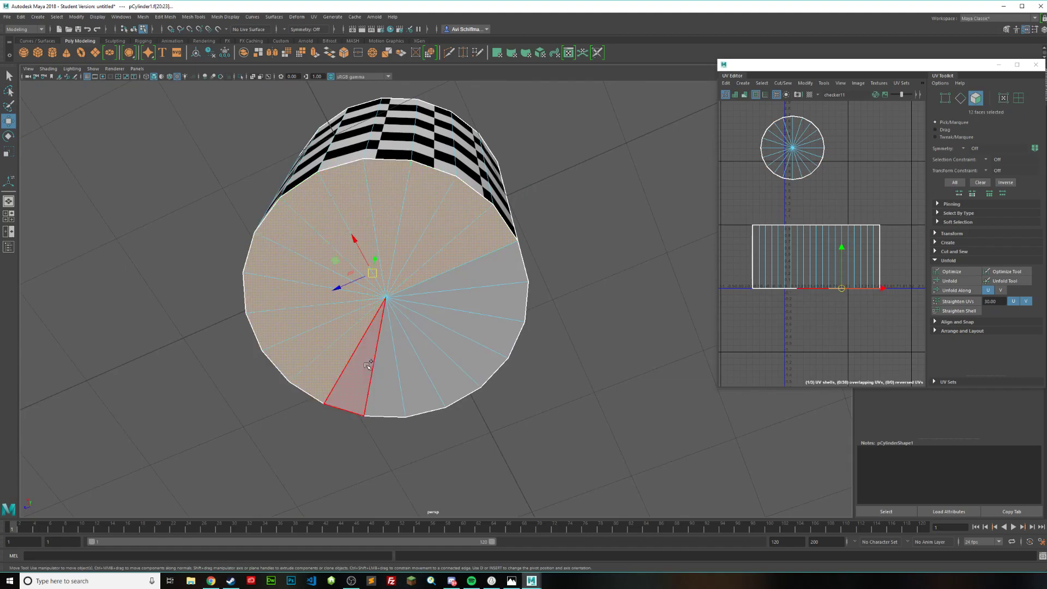
pyautogui.keyDown('shift'); pyautogui.click(357, 379); pyautogui.keyUp('shift')
pyautogui.keyDown('shift'); pyautogui.click(385, 376); pyautogui.keyUp('shift')
pyautogui.keyDown('shift'); pyautogui.click(402, 360); pyautogui.keyUp('shift')
pyautogui.keyDown('shift'); pyautogui.click(434, 364); pyautogui.keyUp('shift')
pyautogui.keyDown('shift'); pyautogui.click(458, 347); pyautogui.keyUp('shift')
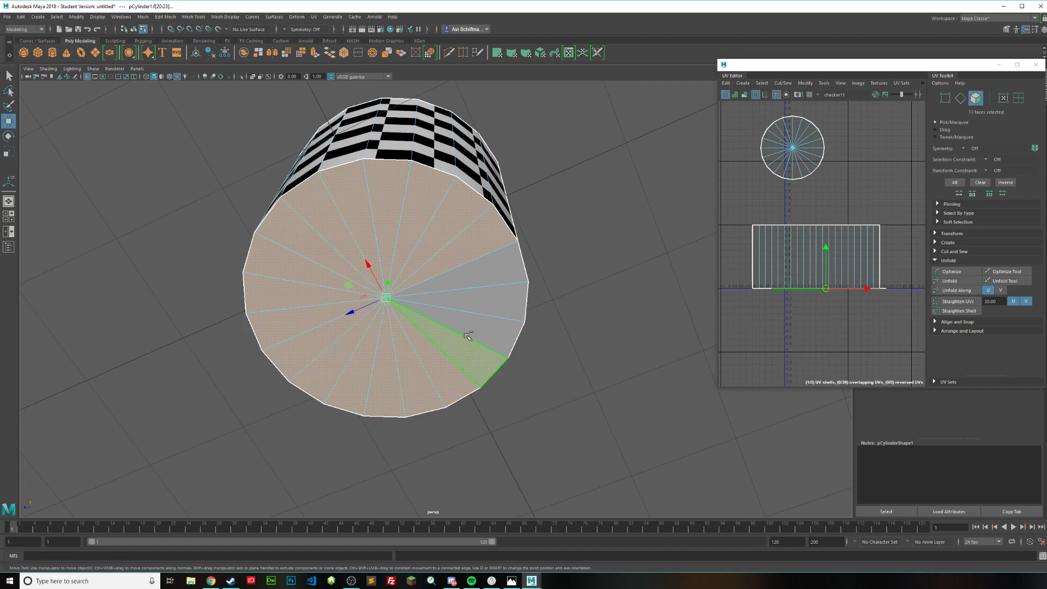
pyautogui.keyDown('shift'); pyautogui.click(472, 326); pyautogui.keyUp('shift')
pyautogui.keyDown('shift'); pyautogui.click(481, 302); pyautogui.keyUp('shift')
pyautogui.keyDown('shift'); pyautogui.click(483, 274); pyautogui.keyUp('shift')
# Check the bottom cap face selection in wireframe and return to shaded display
pyautogui.moveTo(381, 118)
pyautogui.keyDown('alt'); pyautogui.mouseDown()
pyautogui.moveTo(271, 128)
pyautogui.moveTo(459, 224)
pyautogui.moveTo(472, 250)
pyautogui.mouseUp(); pyautogui.keyUp('alt')
pyautogui.press('4')
pyautogui.scroll(-4, 532, 222)
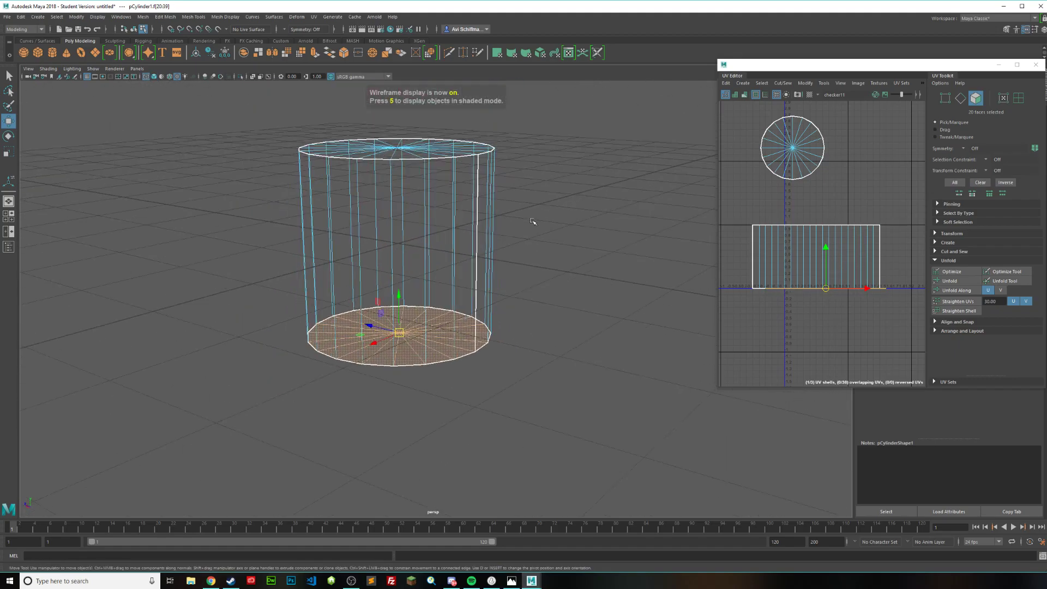
pyautogui.keyDown('alt'); pyautogui.moveTo(532, 221); pyautogui.dragTo(533, 208); pyautogui.keyUp('alt')
pyautogui.press('5')
pyautogui.scroll(3, 293, 145)
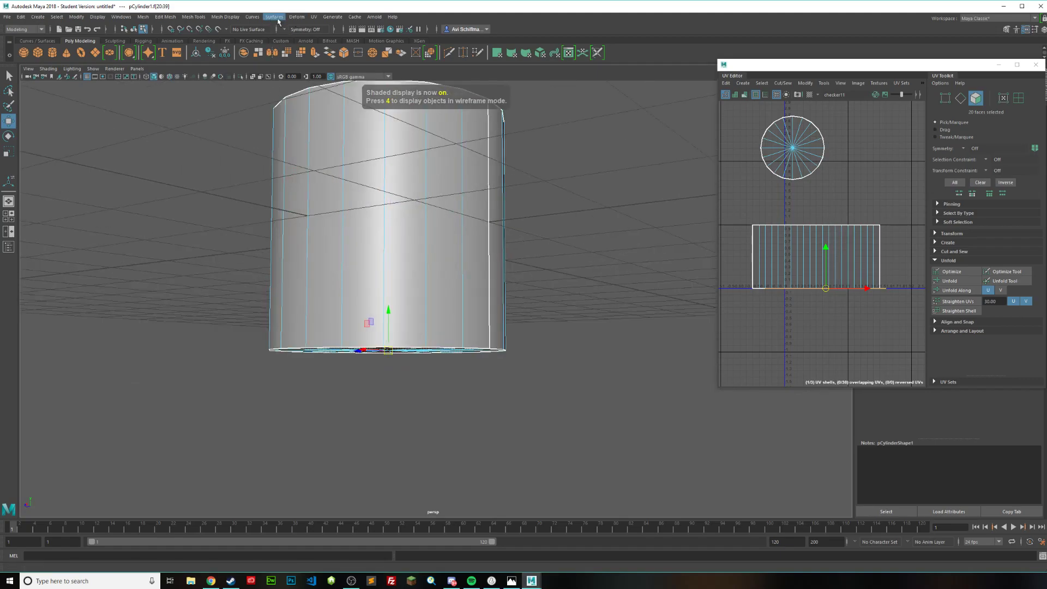
# Apply a planar UV projection fitted to the best plane to the selected bottom cap faces
pyautogui.click(318, 18)
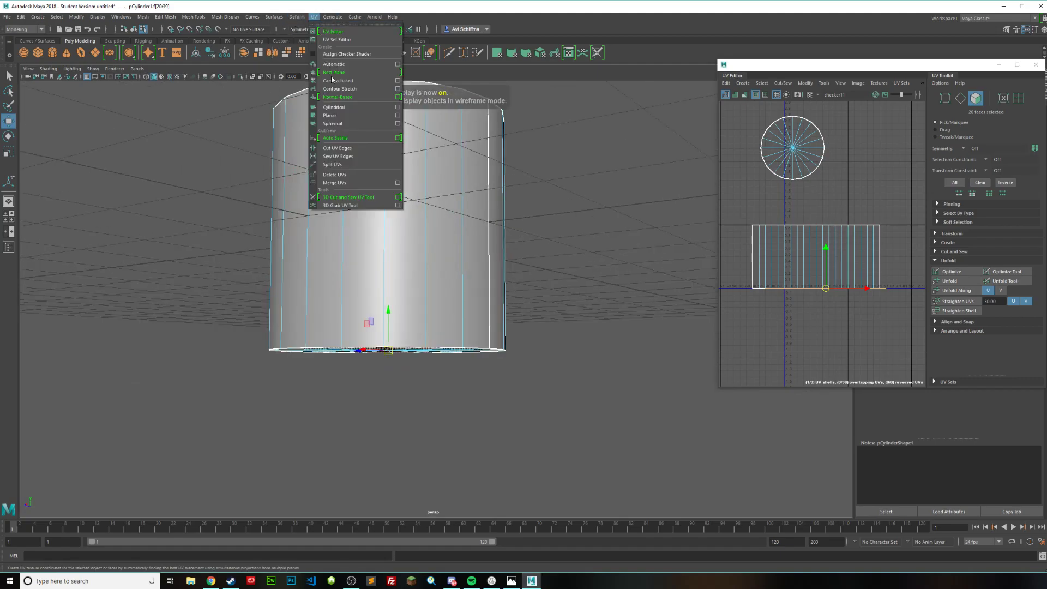
pyautogui.click(401, 118)
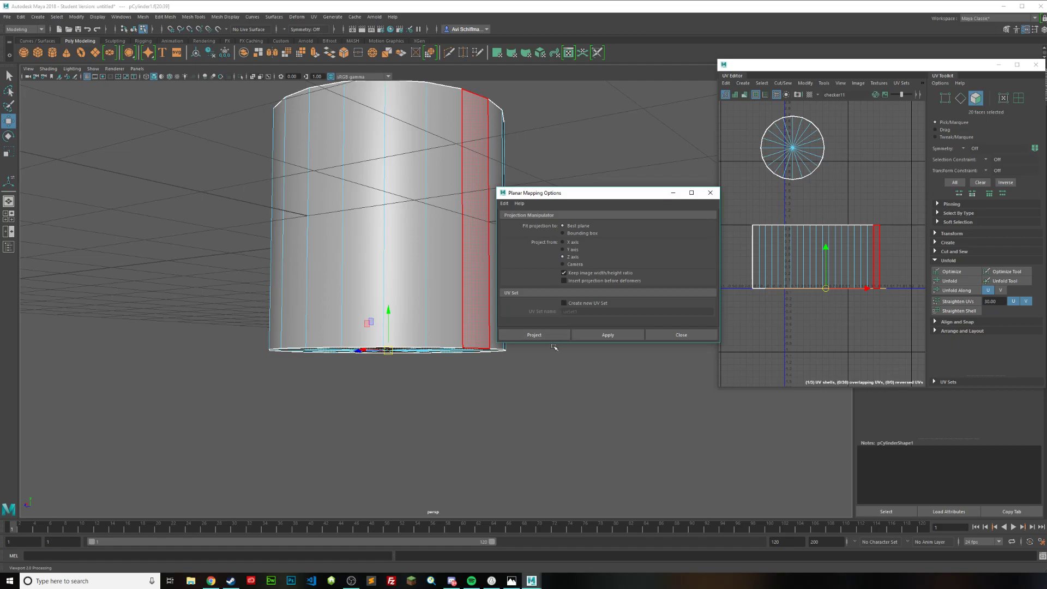
pyautogui.click(534, 335)
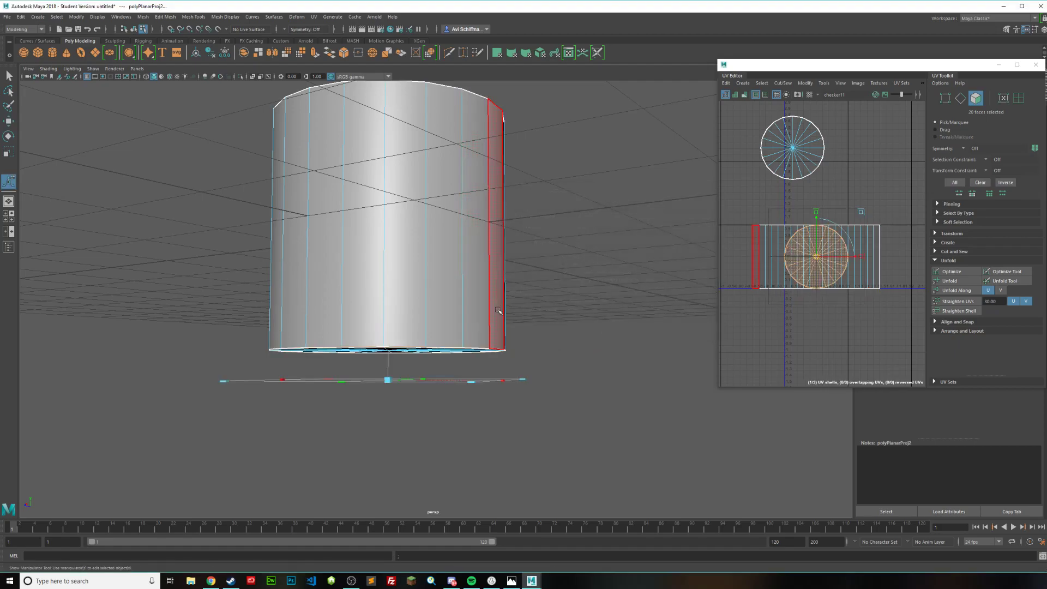
# Move the bottom cap's circular UV shell beside the top cap shell and turn on textured display
pyautogui.keyDown('alt'); pyautogui.moveTo(498, 274); pyautogui.dragTo(502, 226); pyautogui.keyUp('alt')
pyautogui.press('w')
pyautogui.moveTo(821, 260); pyautogui.dragTo(854, 177)
pyautogui.press('6')
pyautogui.moveTo(525, 195)
pyautogui.keyDown('alt'); pyautogui.mouseDown()
pyautogui.moveTo(528, 238)
pyautogui.moveTo(526, 175)
pyautogui.moveTo(521, 233)
pyautogui.mouseUp(); pyautogui.keyUp('alt')
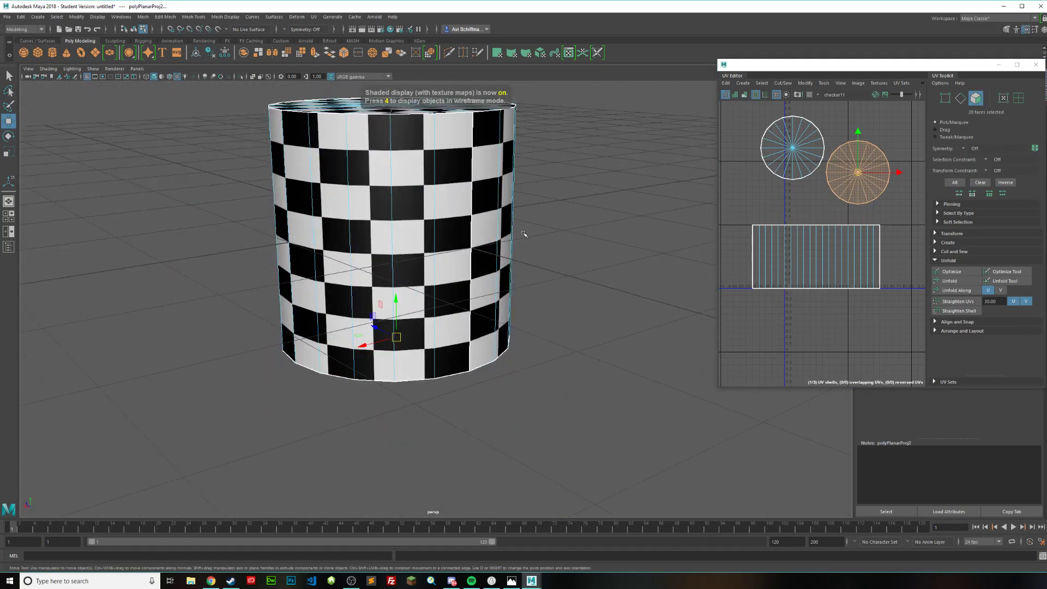
# Switch to the four-view layout and select all the cylinder's side faces, without the caps, in the side view
pyautogui.rightClick(786, 271)
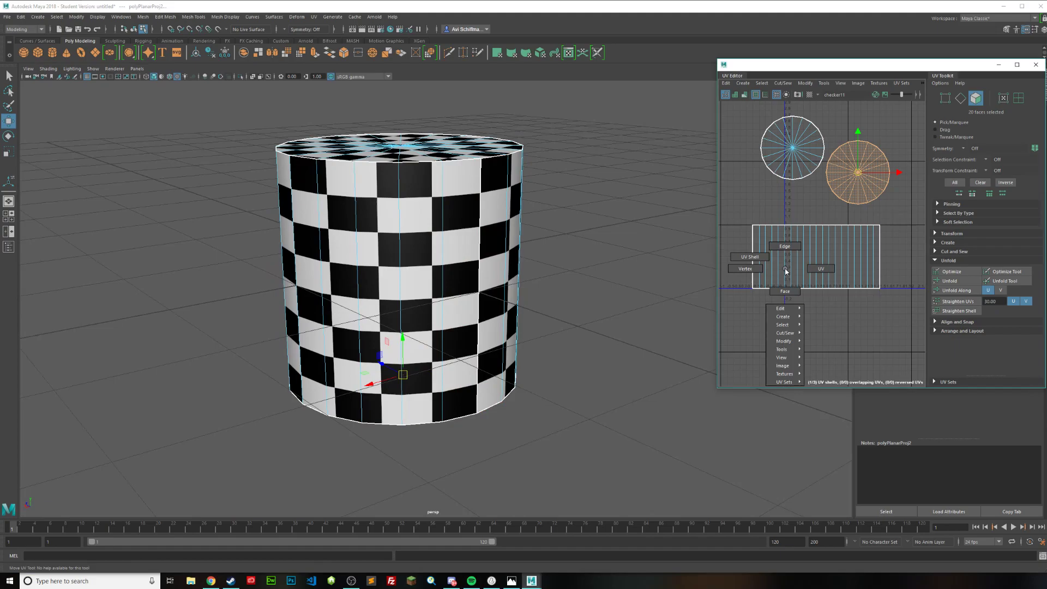
pyautogui.moveTo(809, 271); pyautogui.dragTo(812, 271, button='right')
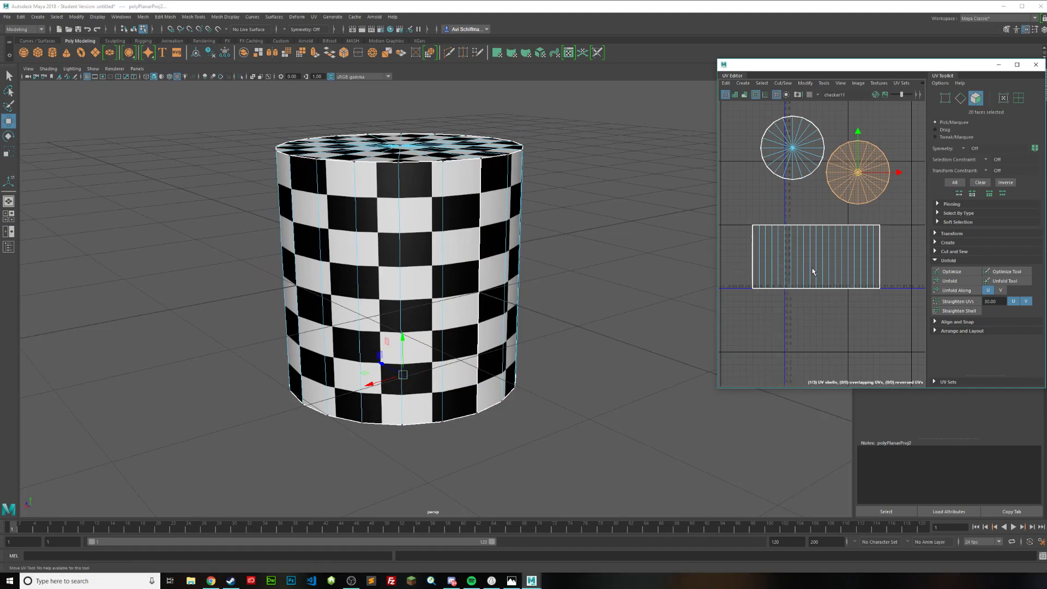
pyautogui.moveTo(461, 245); pyautogui.dragTo(461, 269, button='right')
pyautogui.click(461, 267)
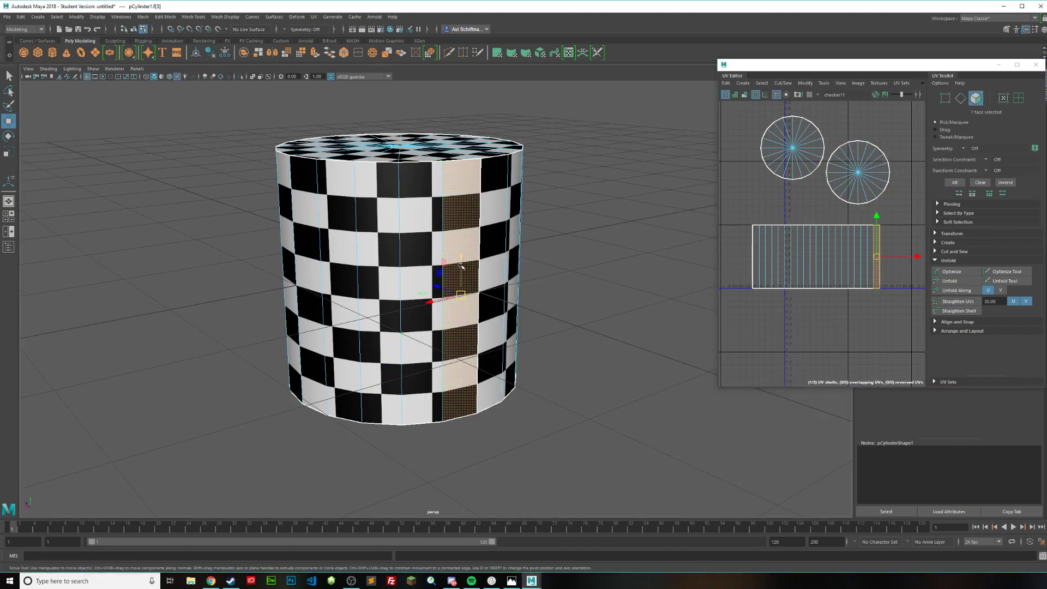
pyautogui.scroll(-1, 425, 232)
pyautogui.keyDown('alt'); pyautogui.moveTo(565, 285); pyautogui.dragTo(562, 274); pyautogui.keyUp('alt')
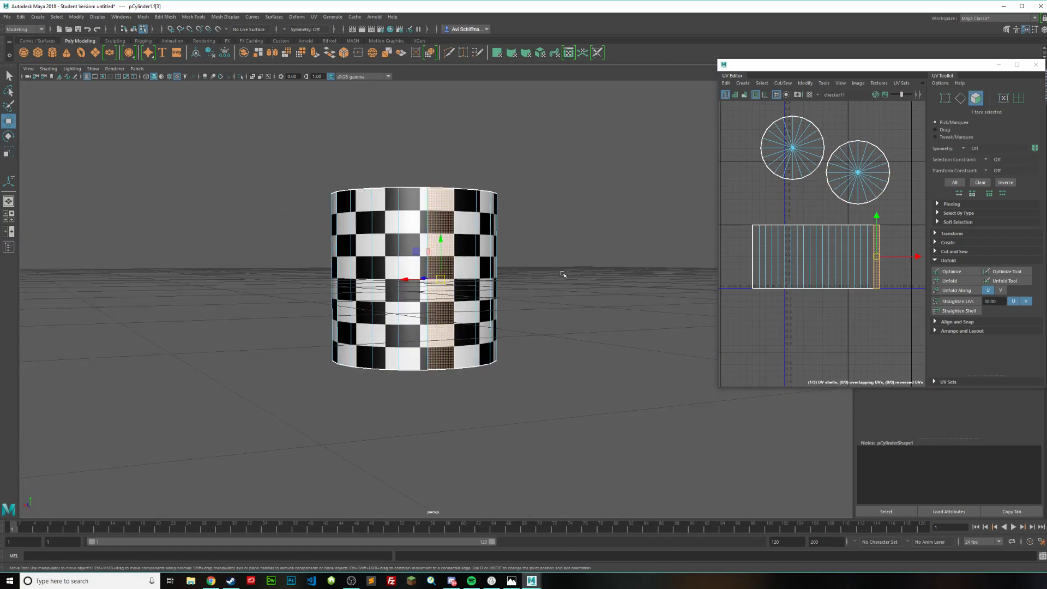
pyautogui.press('space')
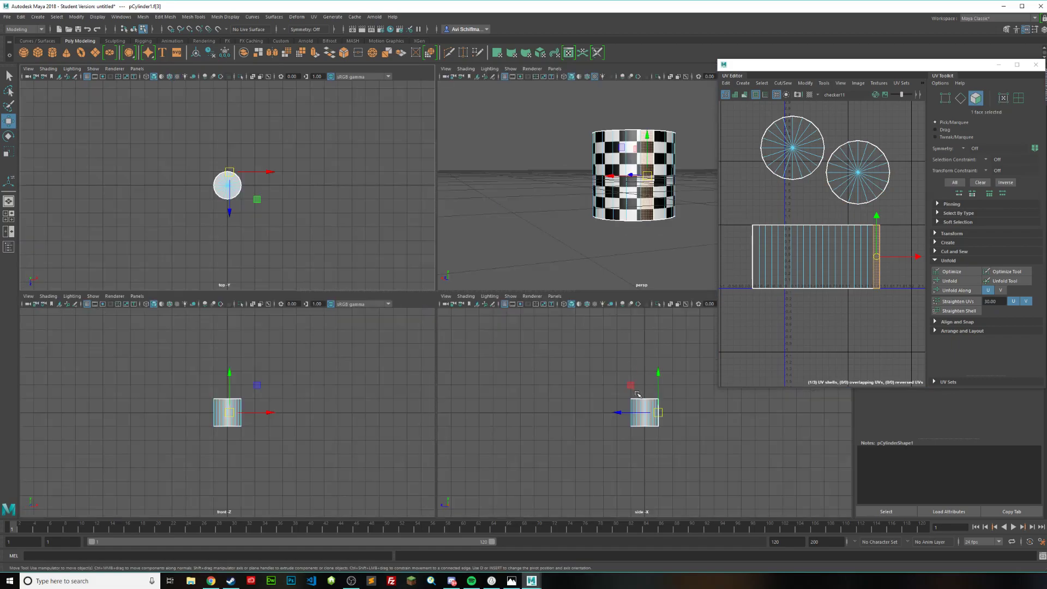
pyautogui.scroll(5, 636, 394)
pyautogui.moveTo(538, 388); pyautogui.dragTo(758, 424)
# Check the side face selection in wireframe from several angles and return to the full perspective view
pyautogui.keyDown('alt'); pyautogui.moveTo(653, 271); pyautogui.dragTo(678, 199); pyautogui.keyUp('alt')
pyautogui.press('4')
pyautogui.scroll(5, 619, 198)
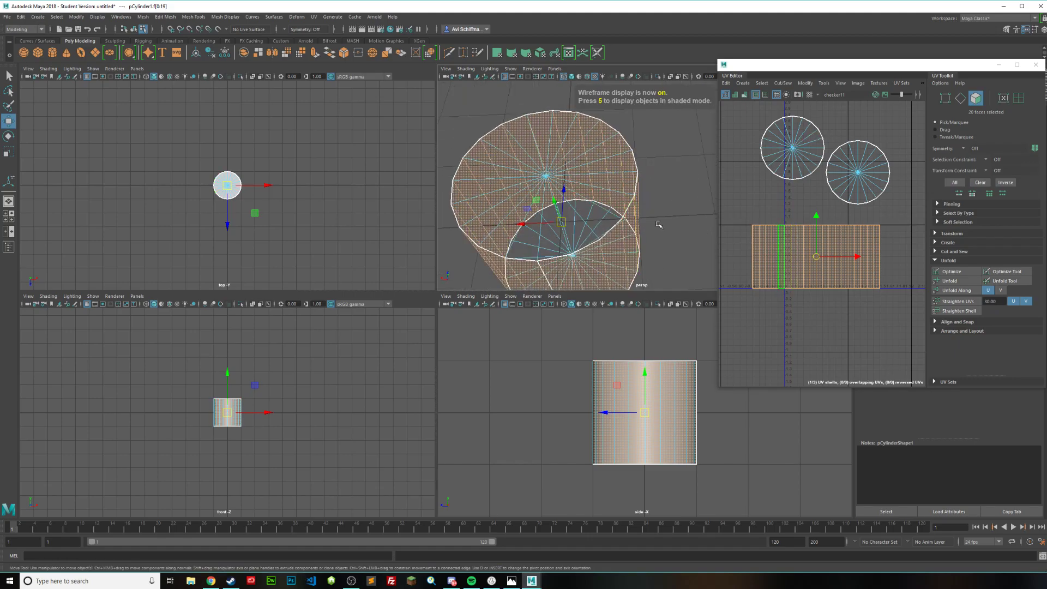
pyautogui.keyDown('alt'); pyautogui.moveTo(681, 235); pyautogui.dragTo(675, 206); pyautogui.keyUp('alt')
pyautogui.scroll(-3, 675, 206)
pyautogui.keyDown('alt'); pyautogui.moveTo(675, 206); pyautogui.dragTo(634, 185, button='middle'); pyautogui.keyUp('alt')
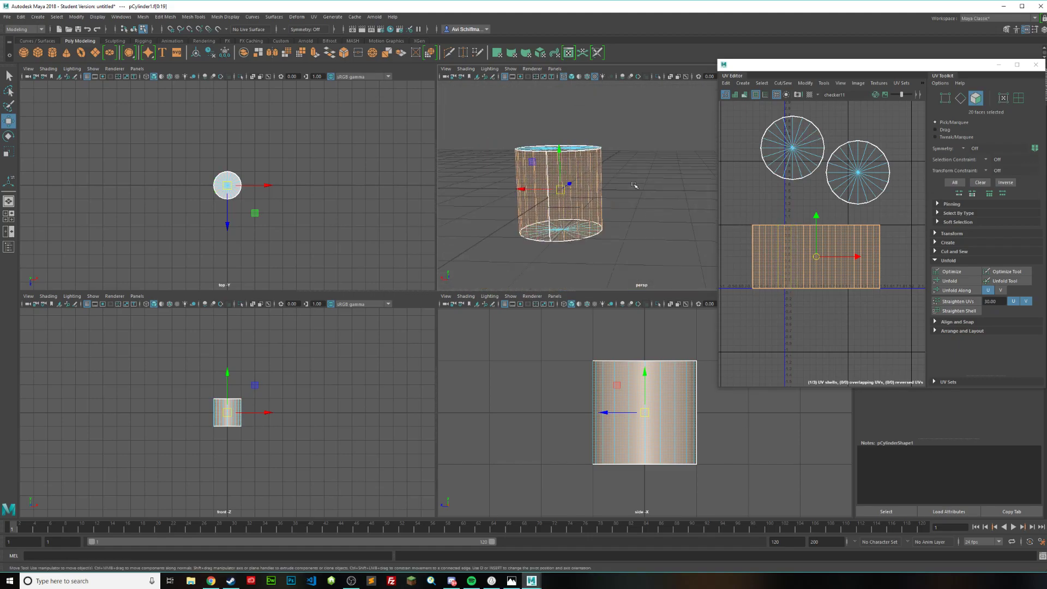
pyautogui.press('space')
pyautogui.keyDown('alt'); pyautogui.moveTo(297, 234); pyautogui.dragTo(513, 258, button='middle'); pyautogui.keyUp('alt')
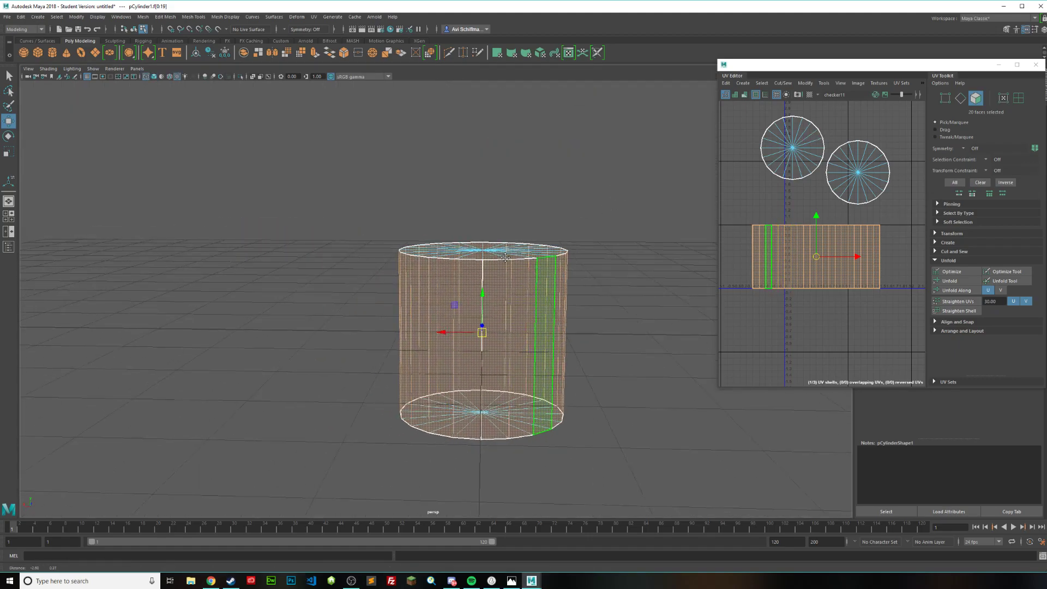
# Unfold the selected side faces' UVs with the Legacy method, unselected UVs pinned and the unfold constraint set to Horizontal
pyautogui.keyDown('alt'); pyautogui.moveTo(493, 168); pyautogui.dragTo(504, 197); pyautogui.keyUp('alt')
pyautogui.scroll(2, 504, 198)
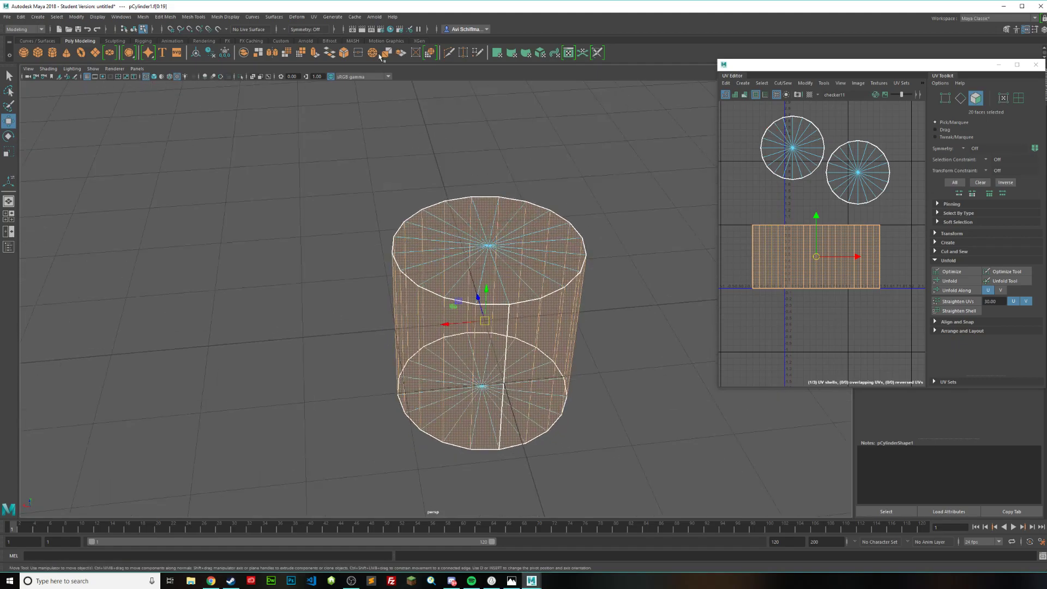
pyautogui.click(315, 18)
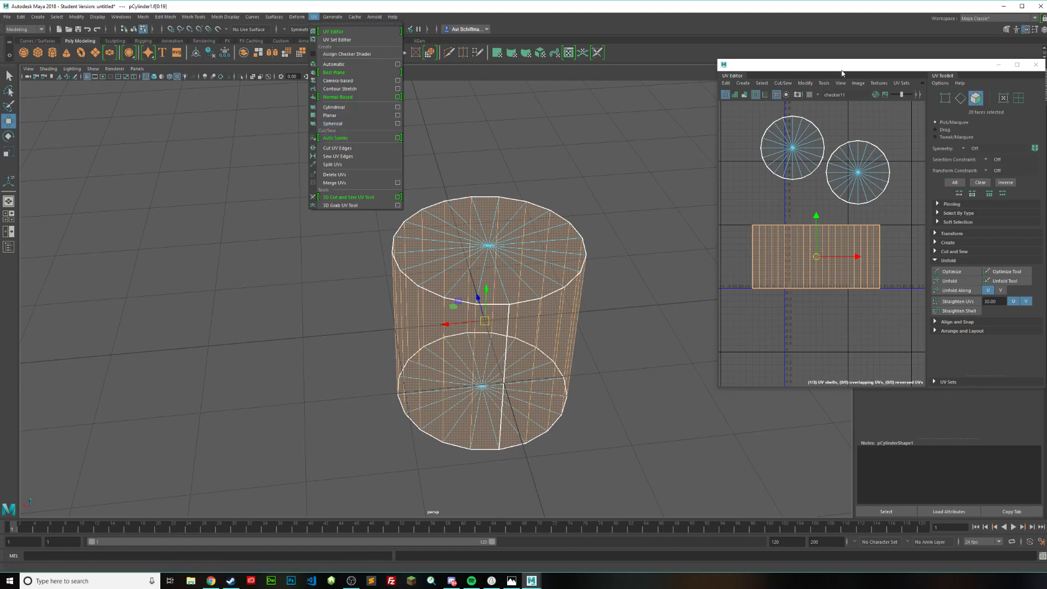
pyautogui.click(776, 66)
pyautogui.moveTo(762, 70); pyautogui.dragTo(718, 66)
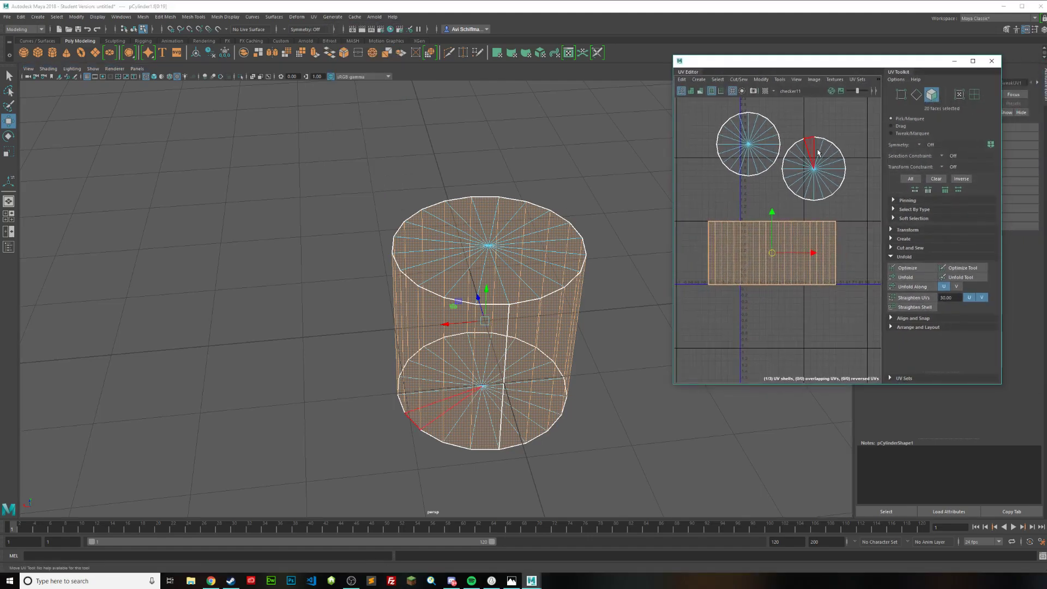
pyautogui.click(754, 80)
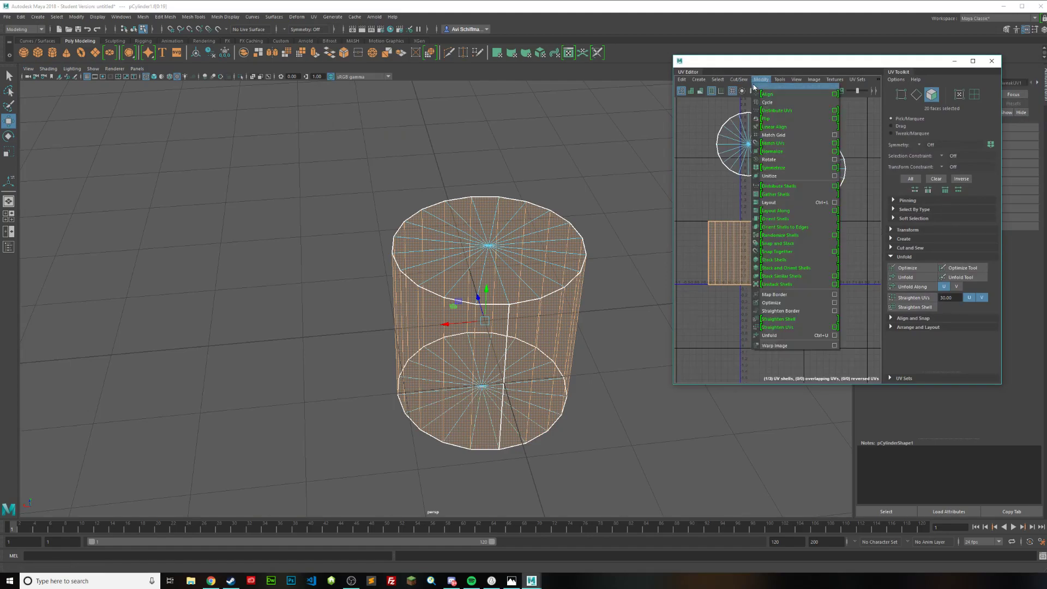
pyautogui.click(834, 337)
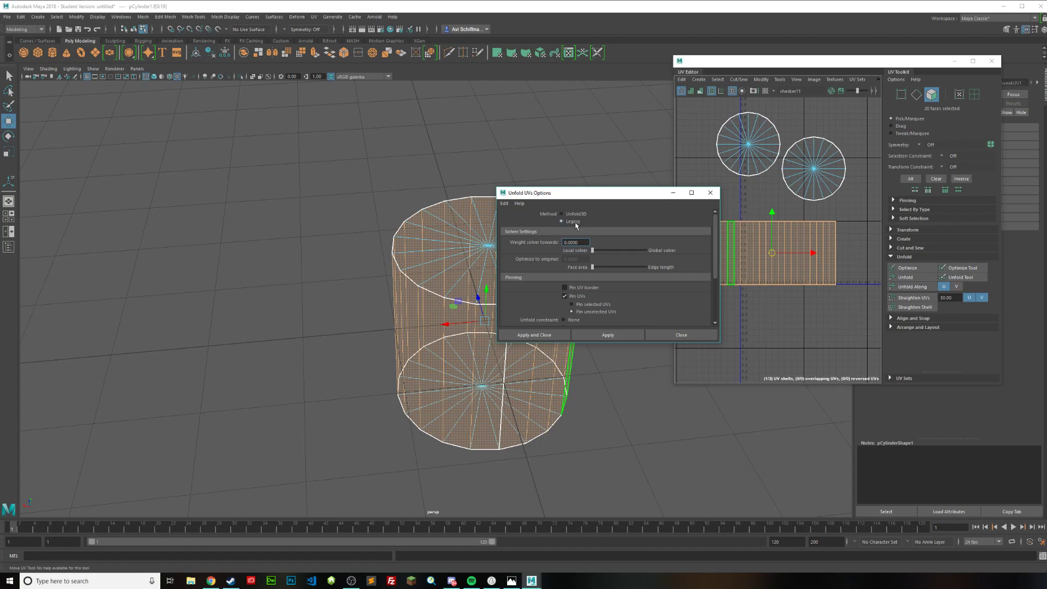
pyautogui.scroll(-3, 655, 253)
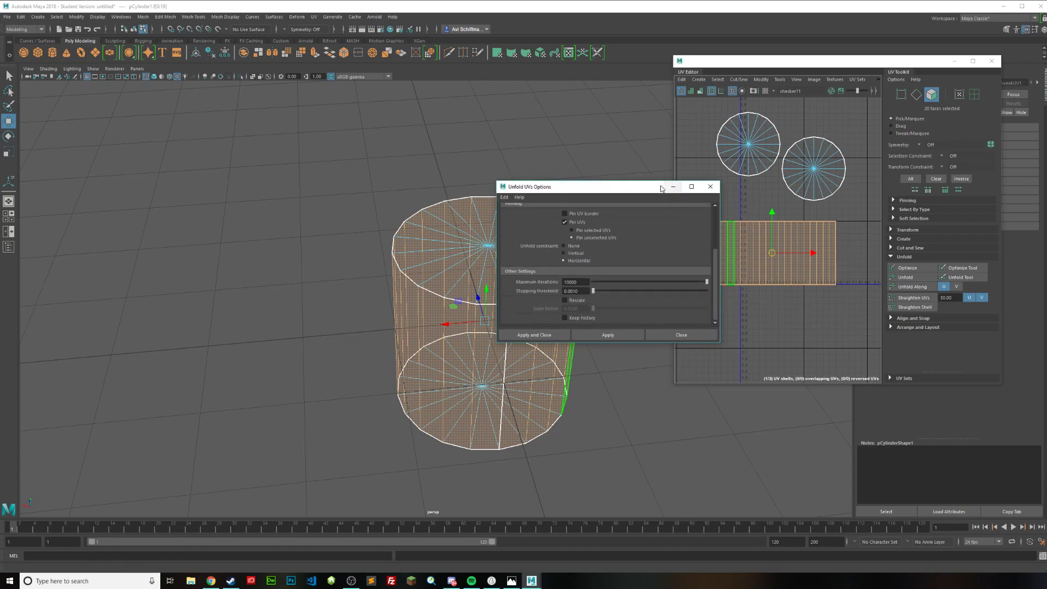
pyautogui.moveTo(664, 193); pyautogui.dragTo(690, 203)
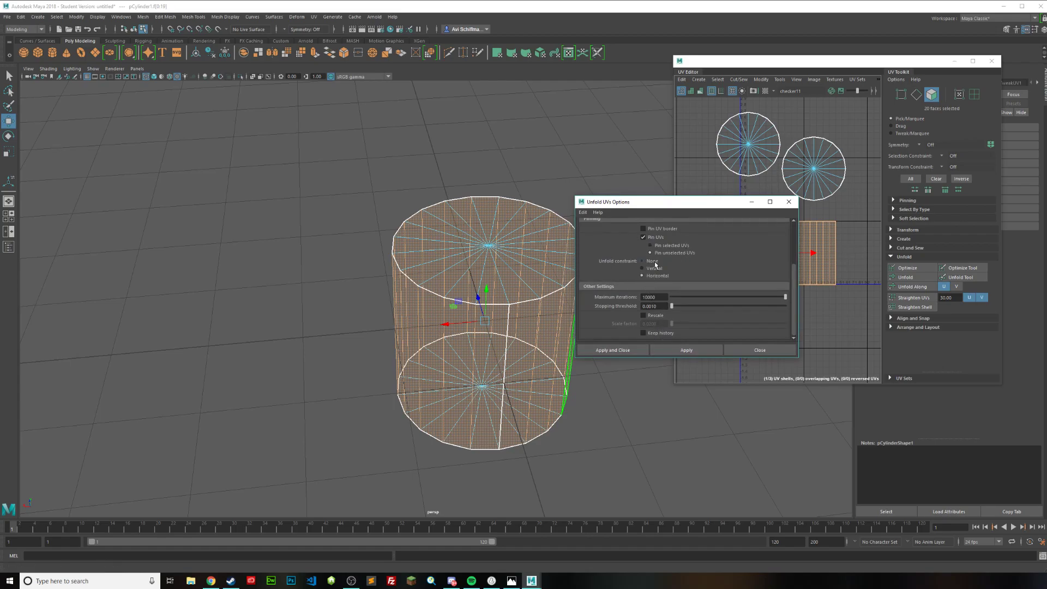
pyautogui.scroll(1, 656, 266)
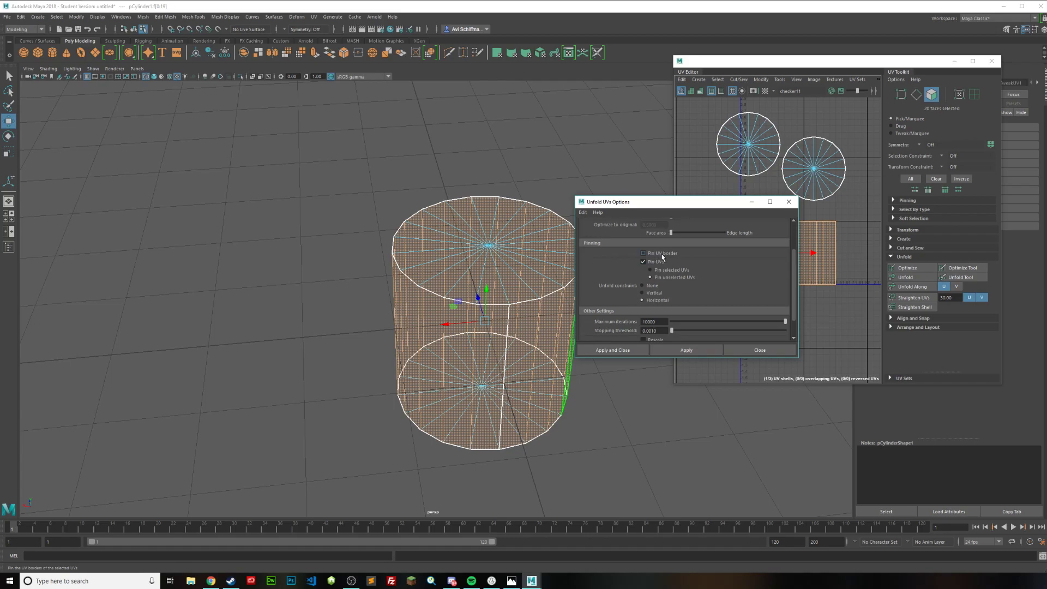
pyautogui.moveTo(668, 202); pyautogui.dragTo(769, 236)
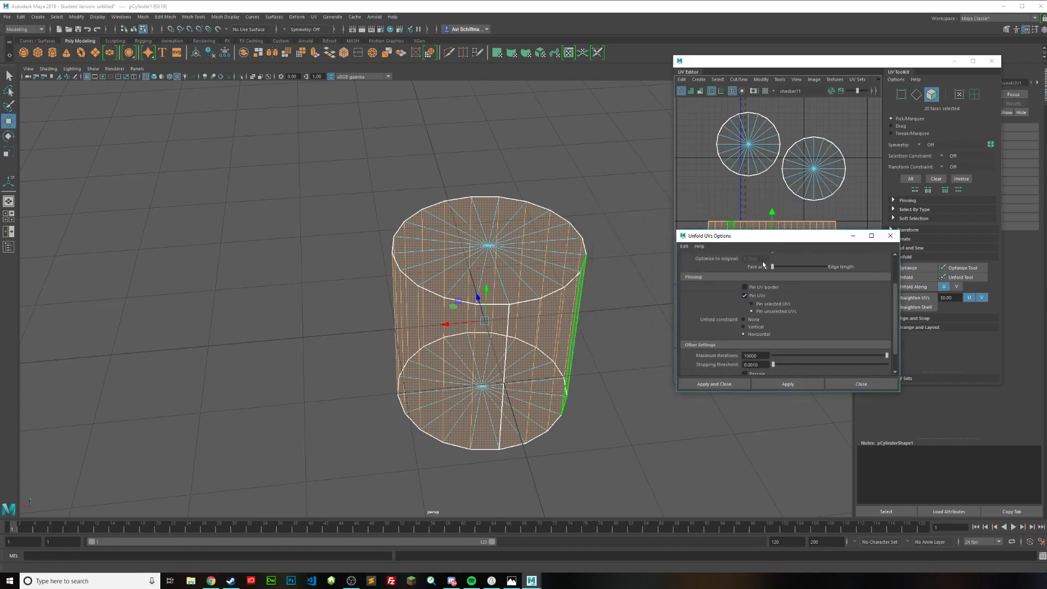
pyautogui.click(714, 384)
# Return to object mode, deselect the cylinder and turn on textured display to check the unfolded side's checker pattern
pyautogui.scroll(-3, 763, 255)
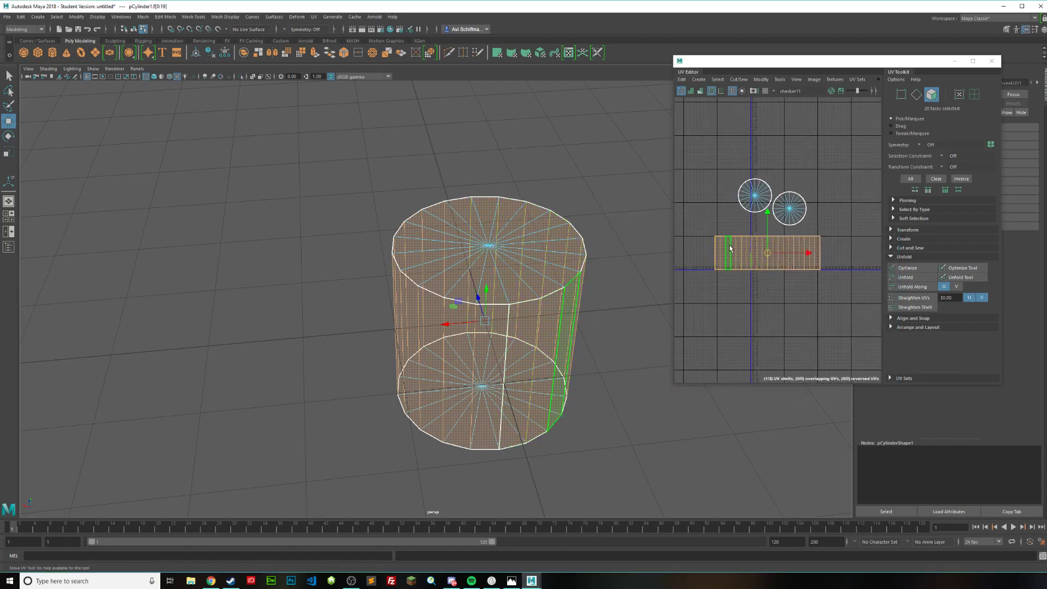
pyautogui.scroll(2, 760, 254)
pyautogui.keyDown('alt'); pyautogui.moveTo(804, 210); pyautogui.dragTo(790, 228, button='middle'); pyautogui.keyUp('alt')
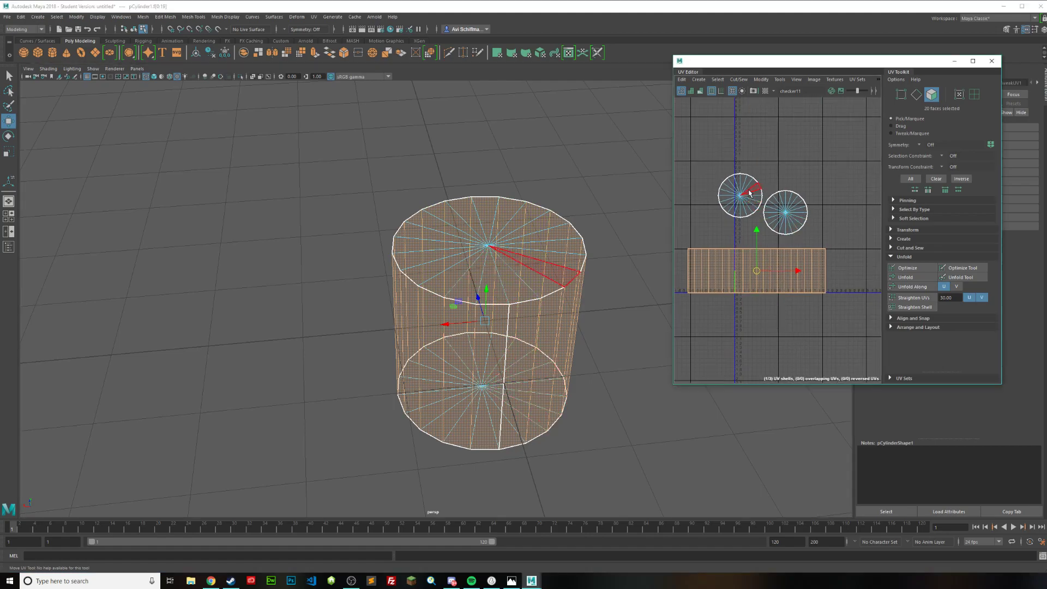
pyautogui.moveTo(529, 241); pyautogui.dragTo(603, 203, button='right')
pyautogui.click(603, 203)
pyautogui.press('6')
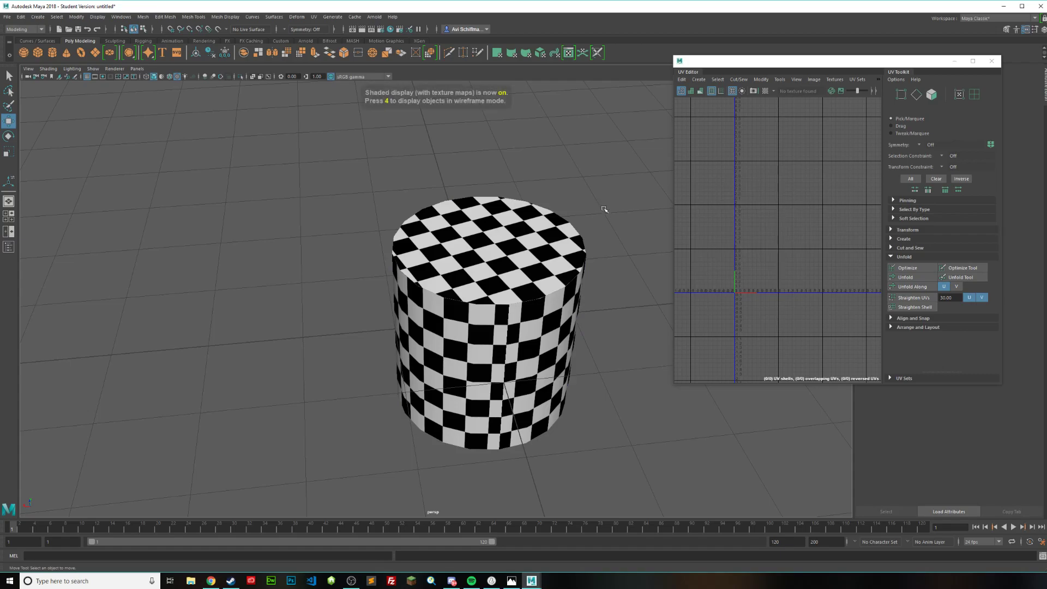
pyautogui.keyDown('alt'); pyautogui.moveTo(605, 212); pyautogui.dragTo(724, 252); pyautogui.keyUp('alt')
pyautogui.scroll(-3, 768, 256)
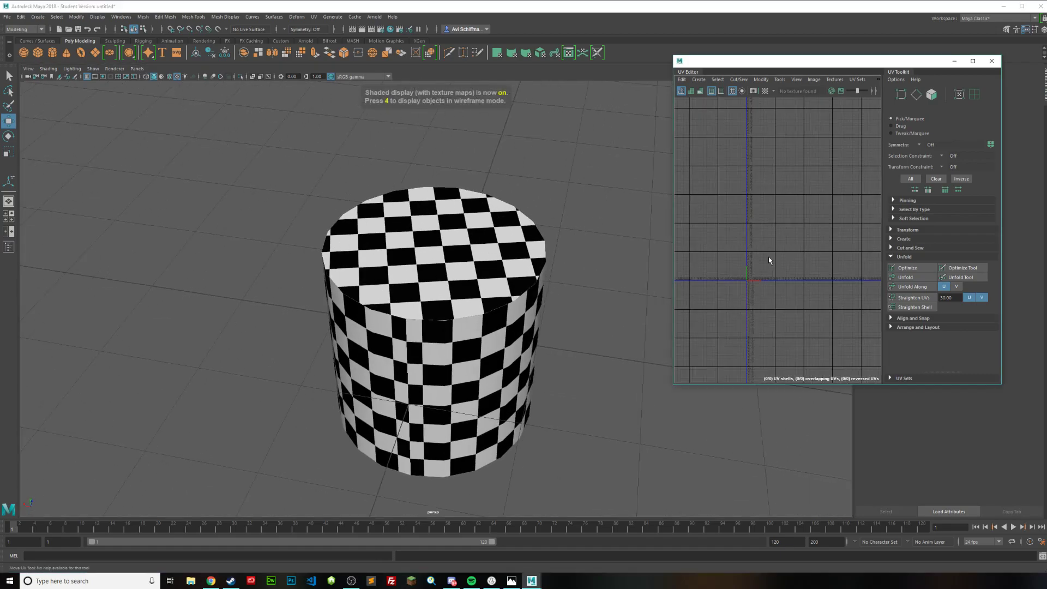
# Select the whole cylinder, show the checker image in the UV Editor and apply Layout to its UV shells
pyautogui.click(422, 204)
pyautogui.scroll(2, 806, 261)
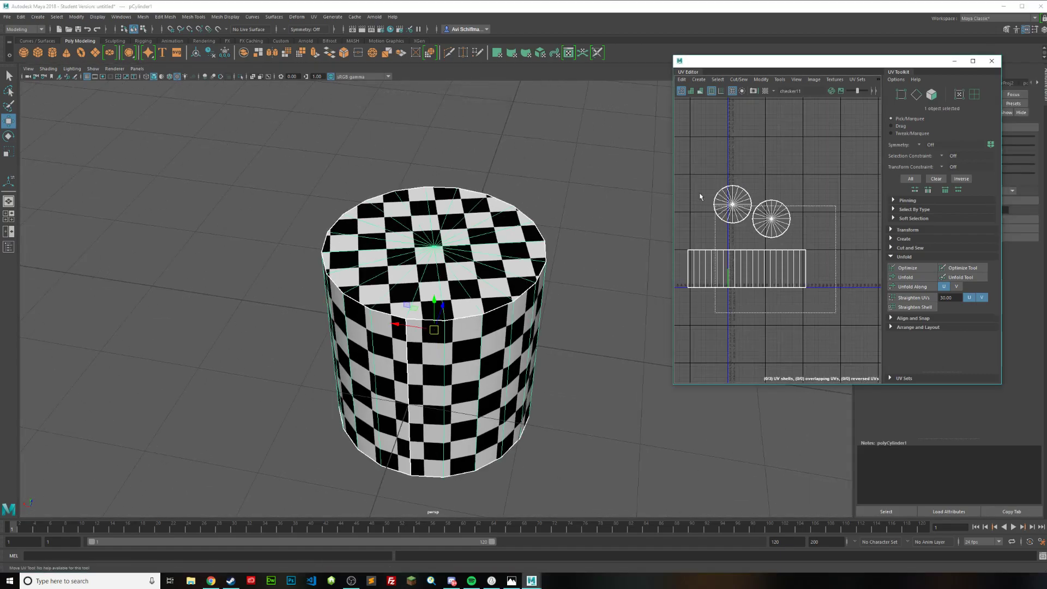
pyautogui.click(758, 91)
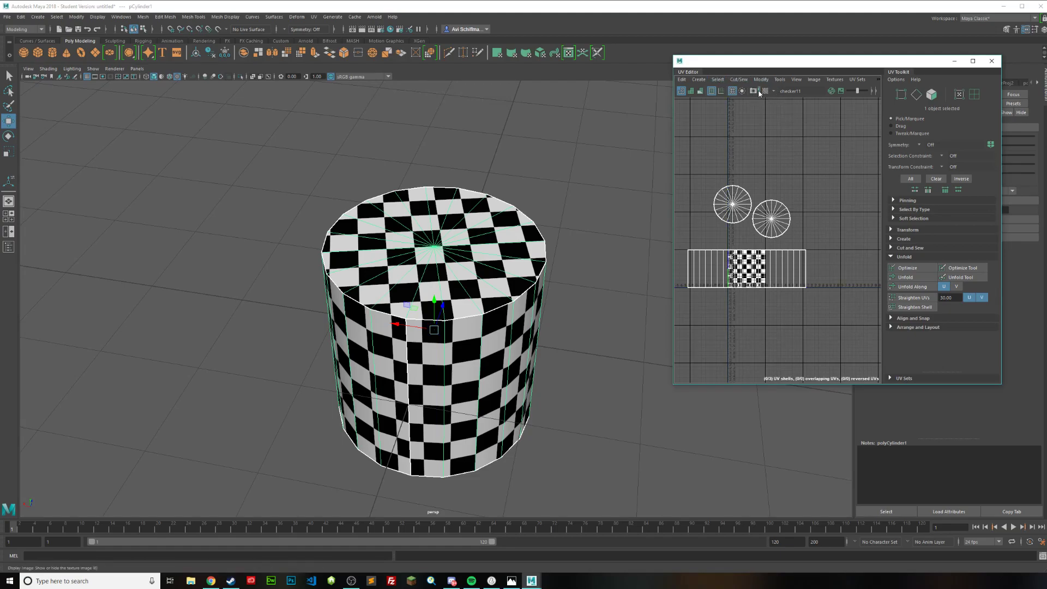
pyautogui.click(763, 80)
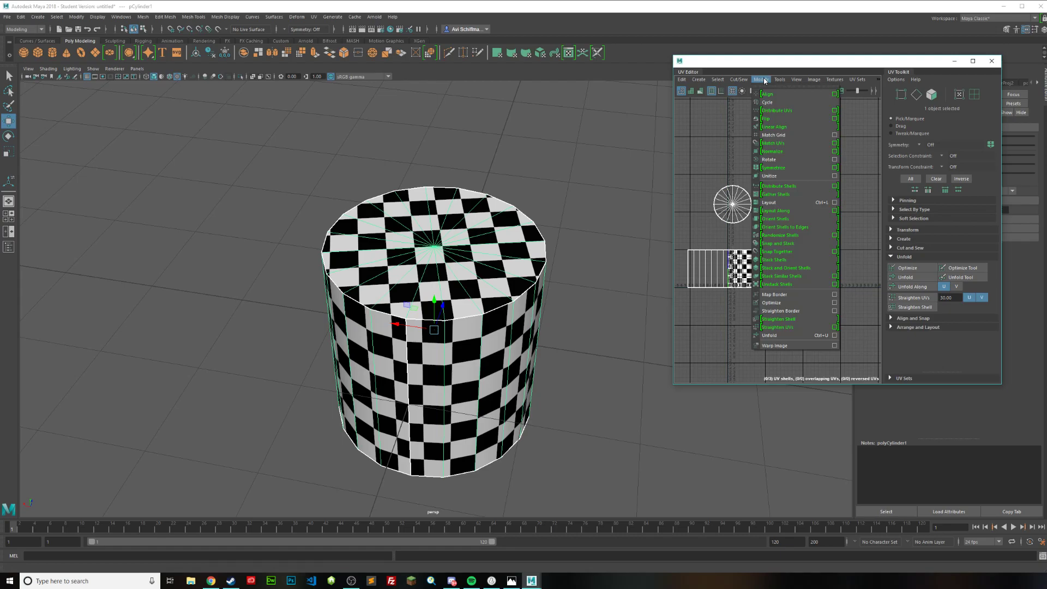
pyautogui.click(777, 201)
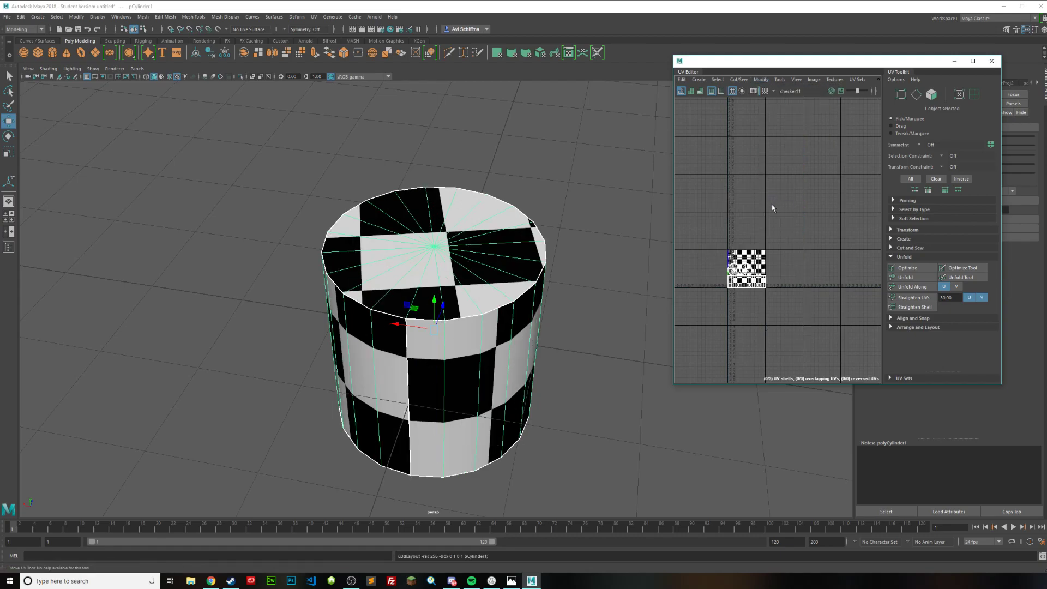
# Examine the laid-out UV shells against the checker image and the pattern on the cylinder's side and both caps
pyautogui.scroll(8, 733, 267)
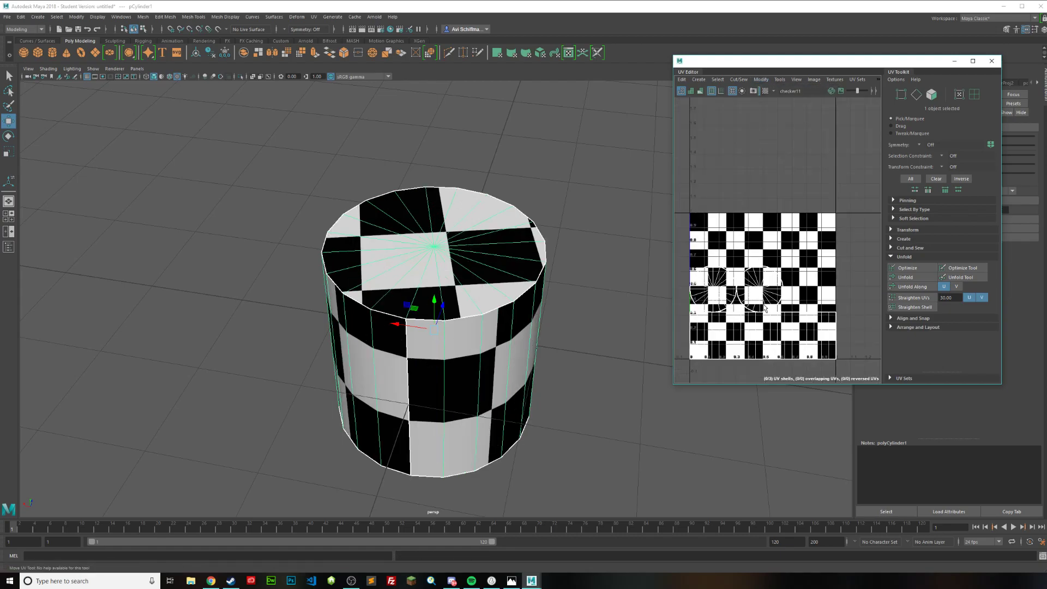
pyautogui.keyDown('alt'); pyautogui.moveTo(608, 256); pyautogui.dragTo(586, 325); pyautogui.keyUp('alt')
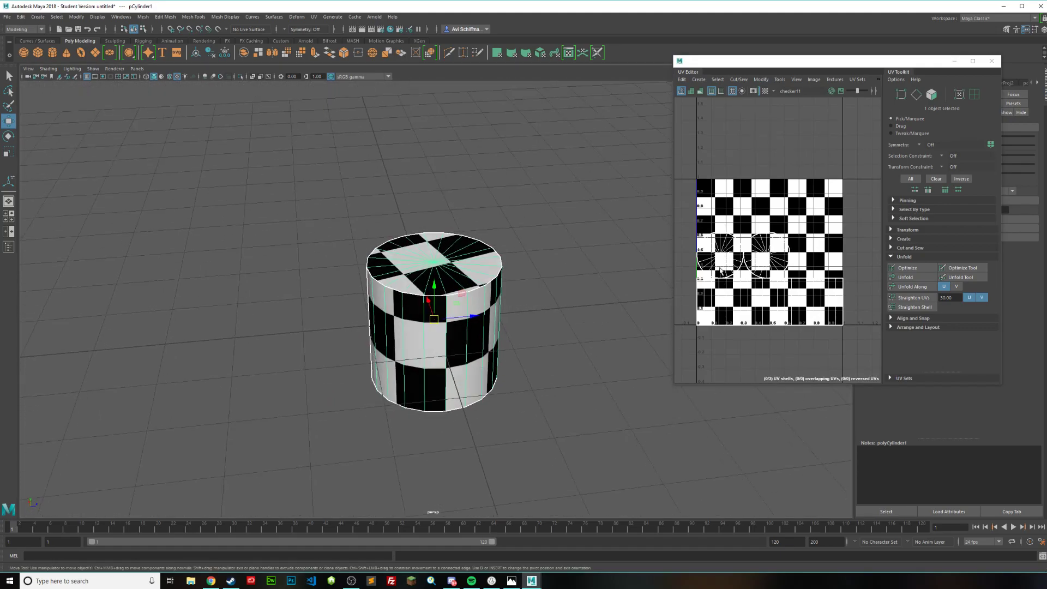
pyautogui.keyDown('alt'); pyautogui.moveTo(495, 336); pyautogui.dragTo(461, 373); pyautogui.keyUp('alt')
pyautogui.scroll(5, 466, 320)
pyautogui.scroll(5, 455, 315)
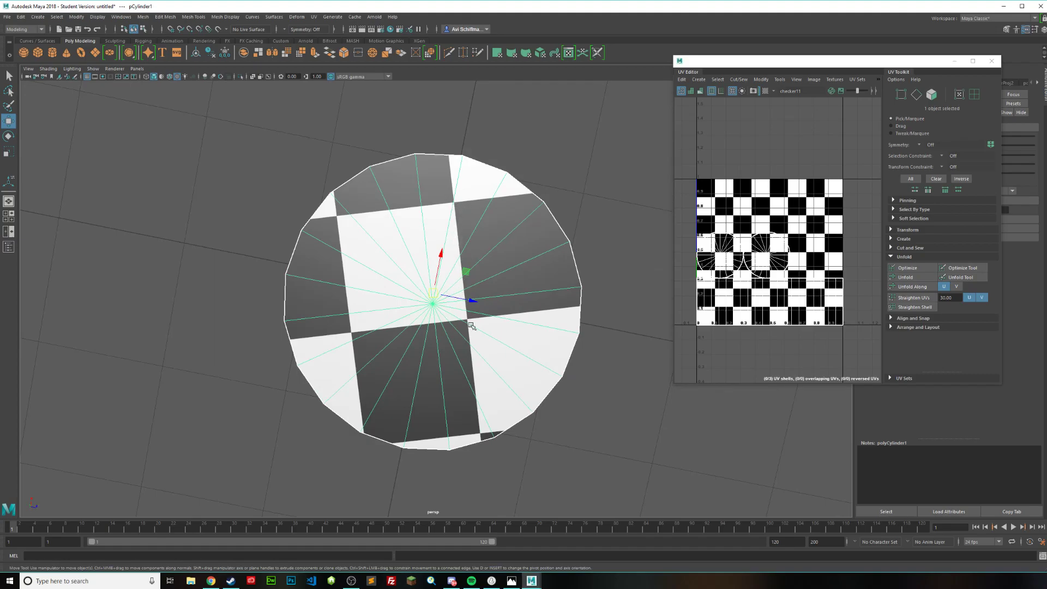
pyautogui.scroll(-3, 472, 325)
pyautogui.keyDown('alt'); pyautogui.moveTo(556, 355); pyautogui.dragTo(560, 311); pyautogui.keyUp('alt')
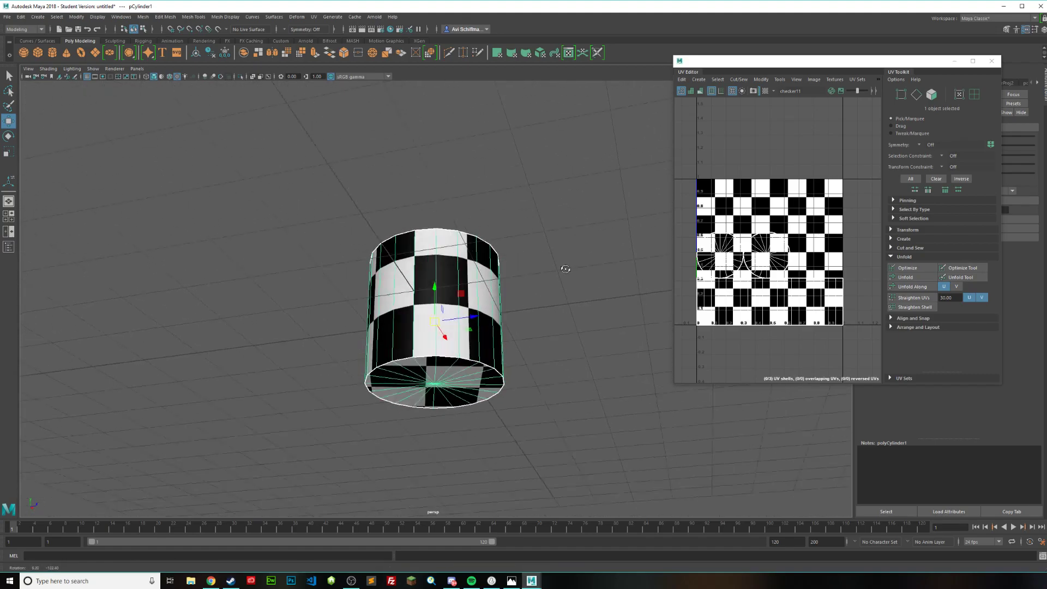
pyautogui.scroll(4, 502, 291)
pyautogui.keyDown('alt'); pyautogui.moveTo(432, 269); pyautogui.dragTo(469, 275); pyautogui.keyUp('alt')
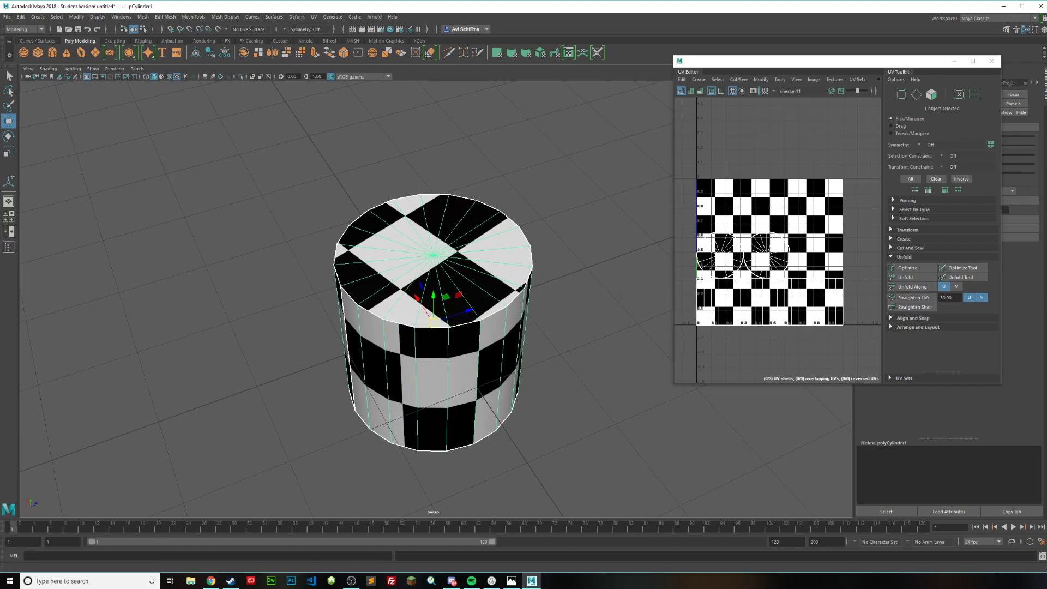